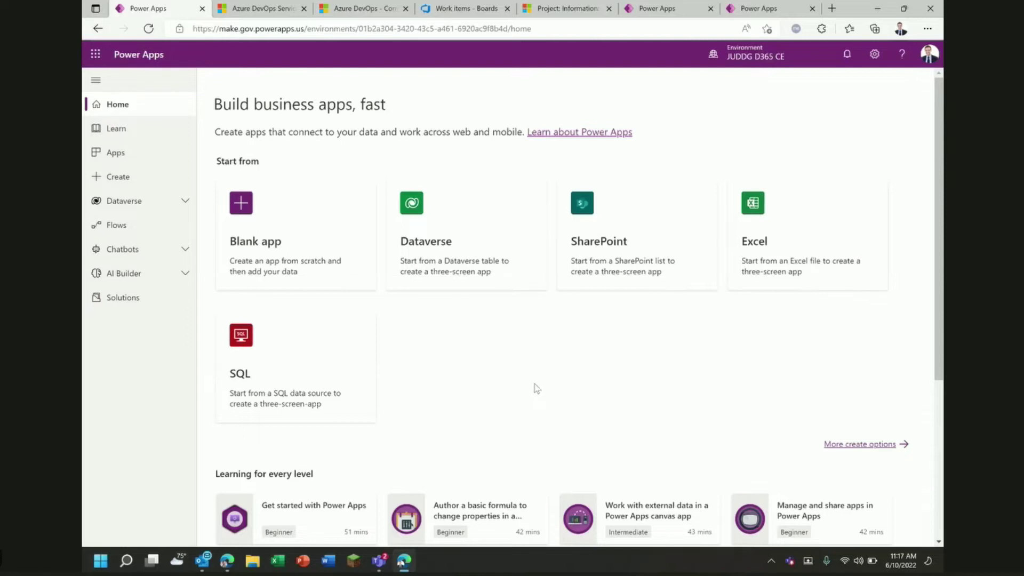
Step: Browse the Azure DevOps overview: Boards, Pipelines, Repos, Test Plans, Artifacts and Extensions Marketplace
click(268, 14)
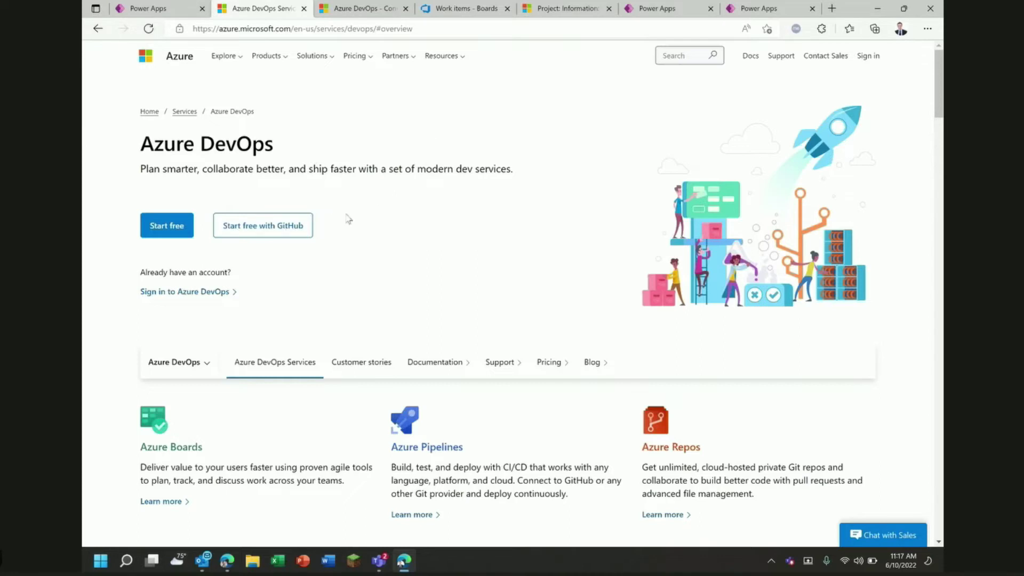
scroll(379, 256, down, 2)
scroll(378, 256, down, 1)
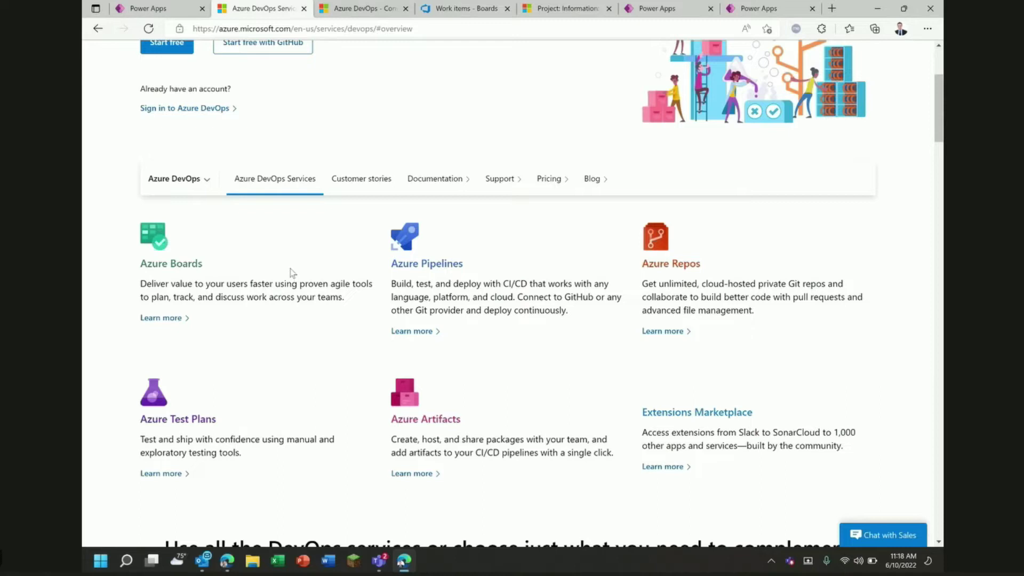
scroll(292, 272, up, 2)
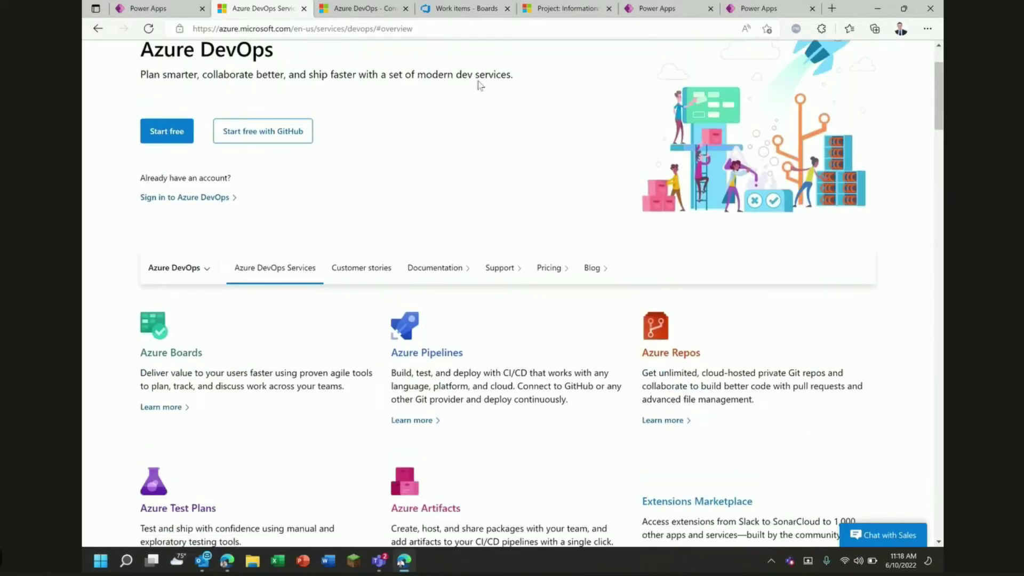
scroll(412, 216, up, 1)
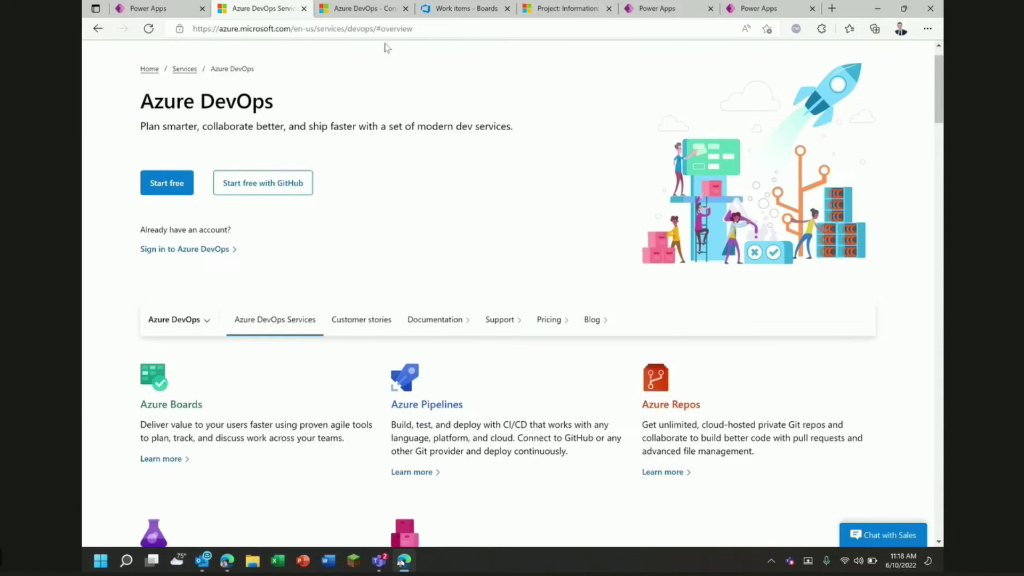
Step: Open the Azure DevOps connector reference, expand its full outline and jump to Actions
click(372, 13)
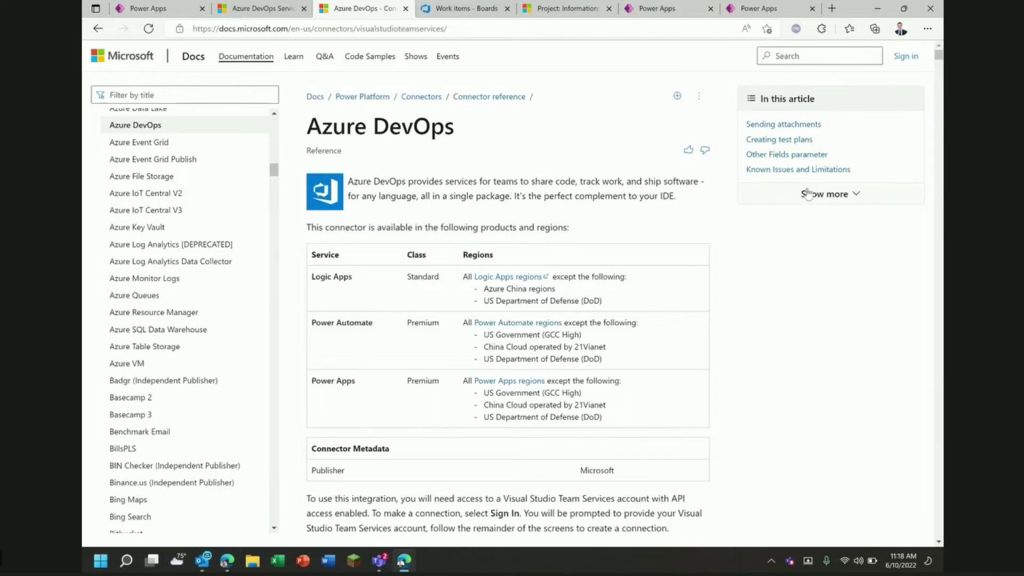
click(830, 196)
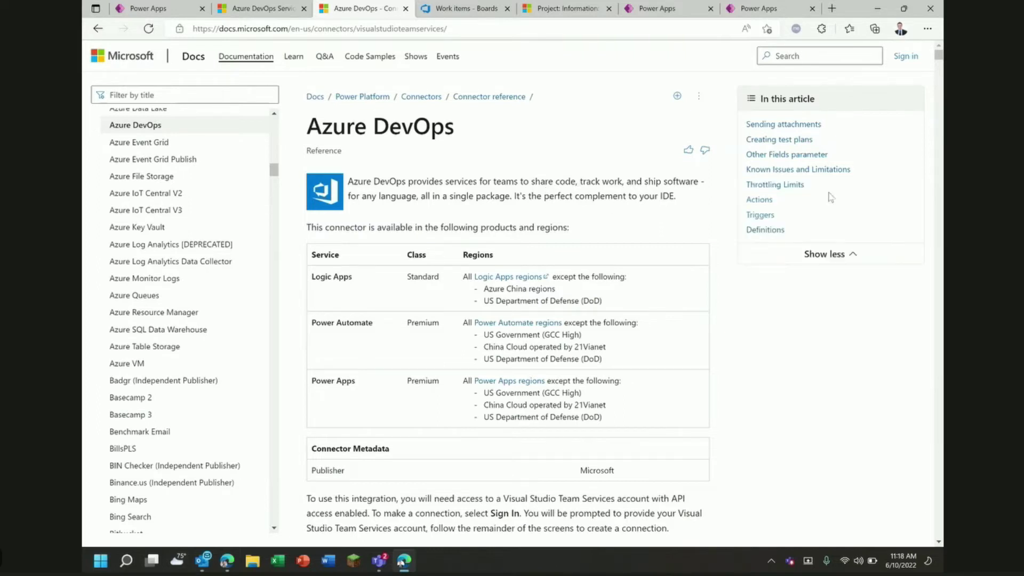
click(761, 199)
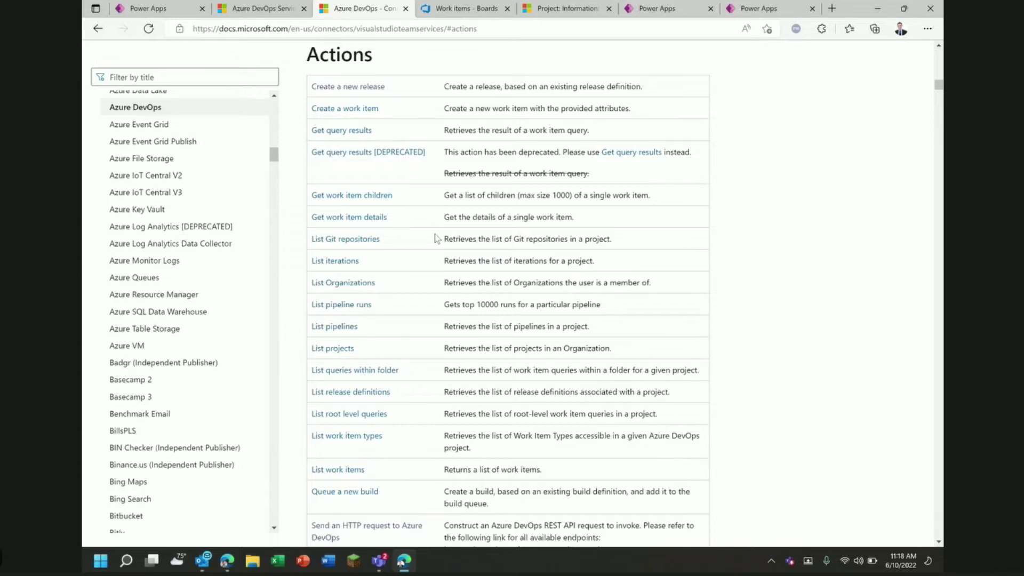
Step: Scroll the actions table listing work item, pipeline, build and release operations
scroll(436, 239, down, 1)
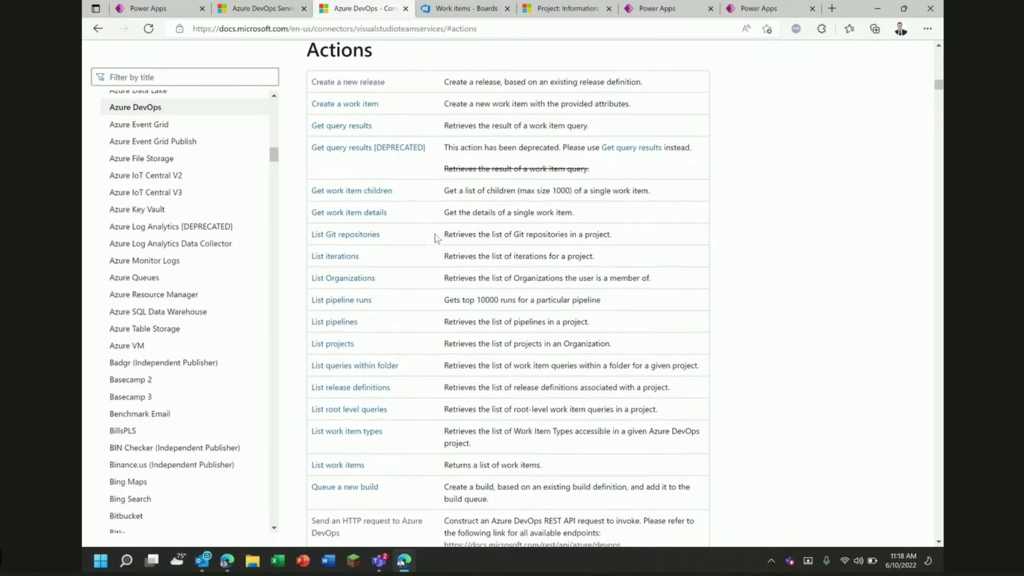
scroll(435, 235, down, 1)
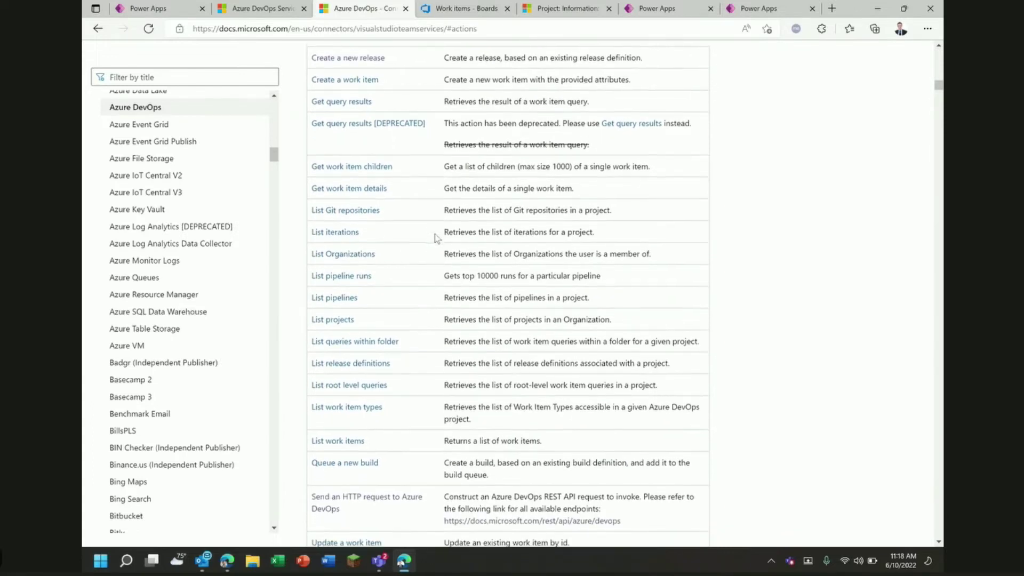
scroll(435, 236, down, 1)
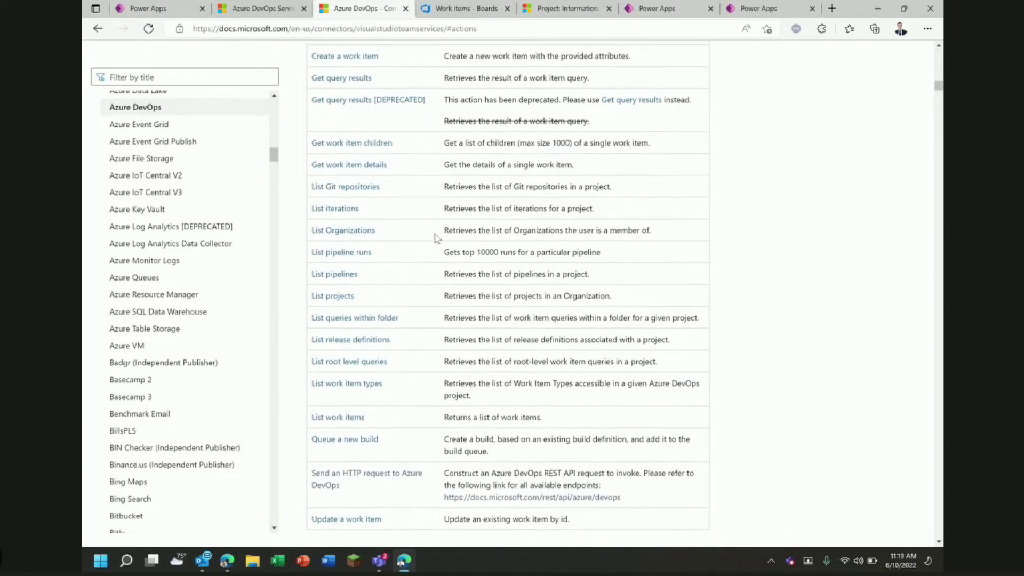
scroll(435, 238, down, 1)
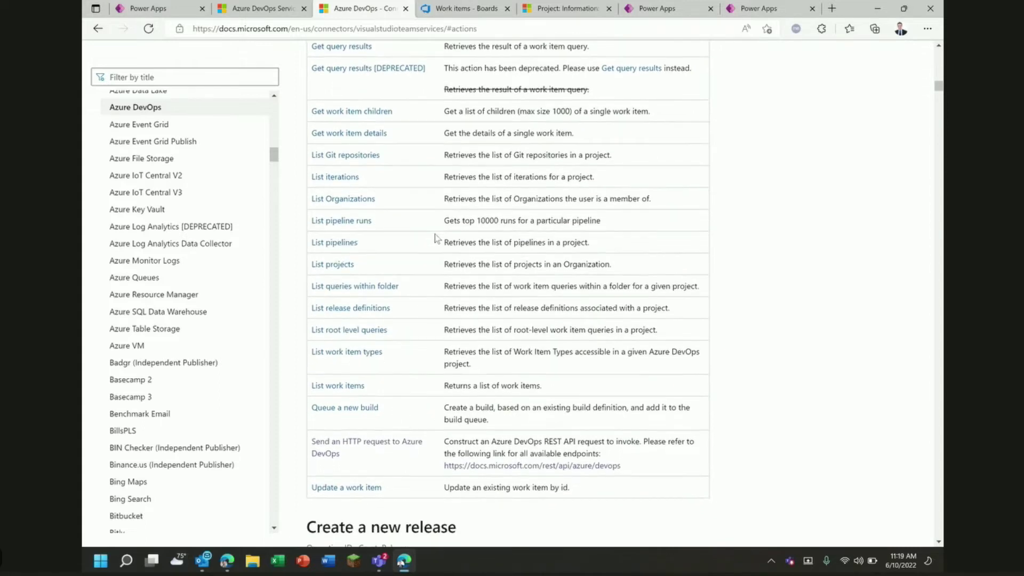
scroll(435, 238, down, 1)
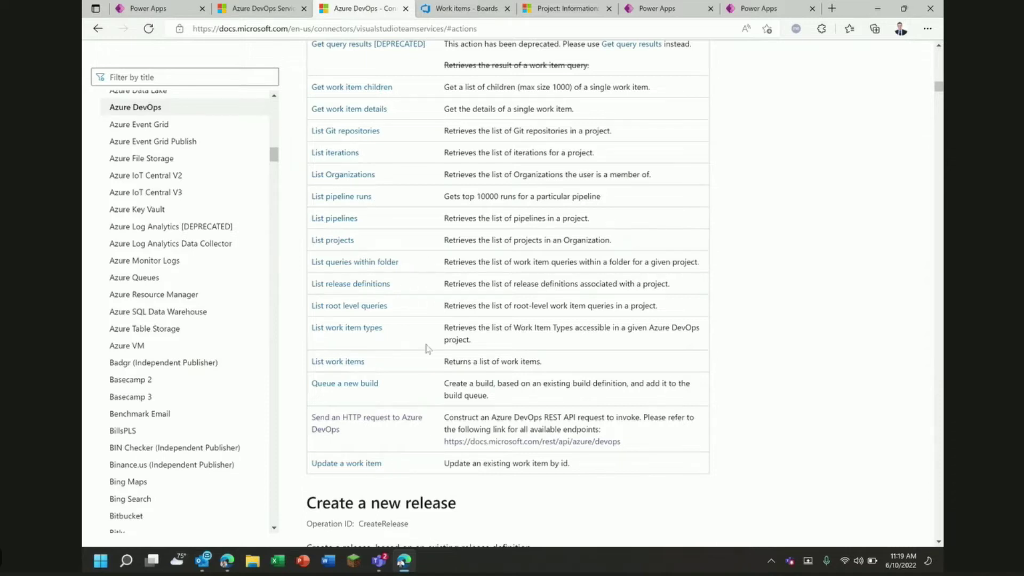
scroll(427, 349, up, 1)
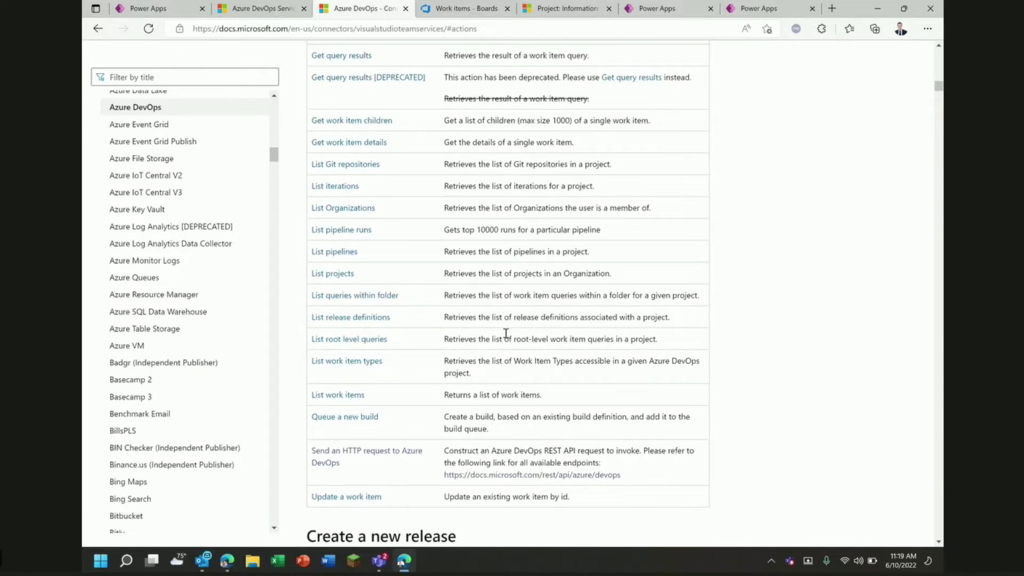
click(98, 28)
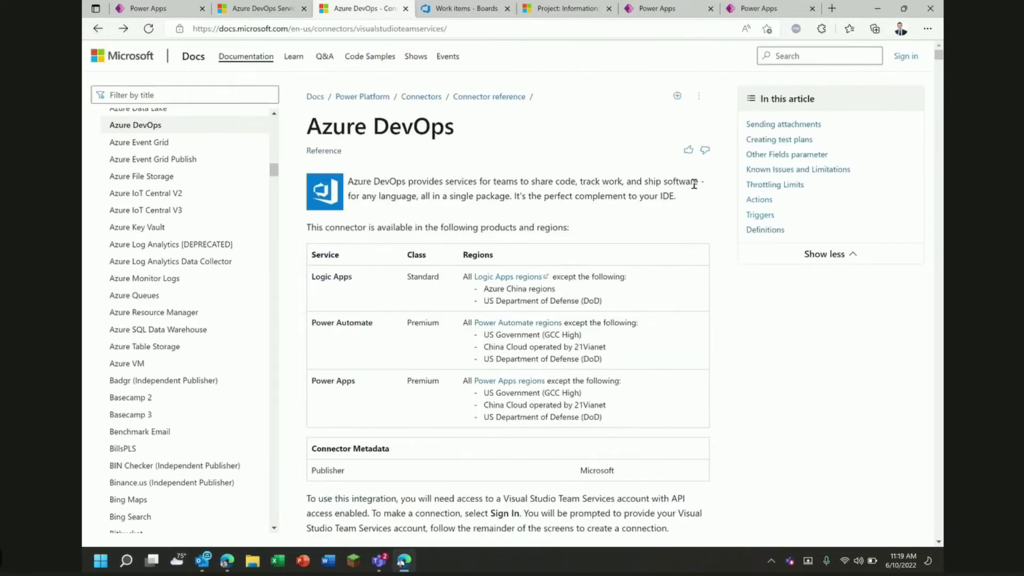
click(763, 216)
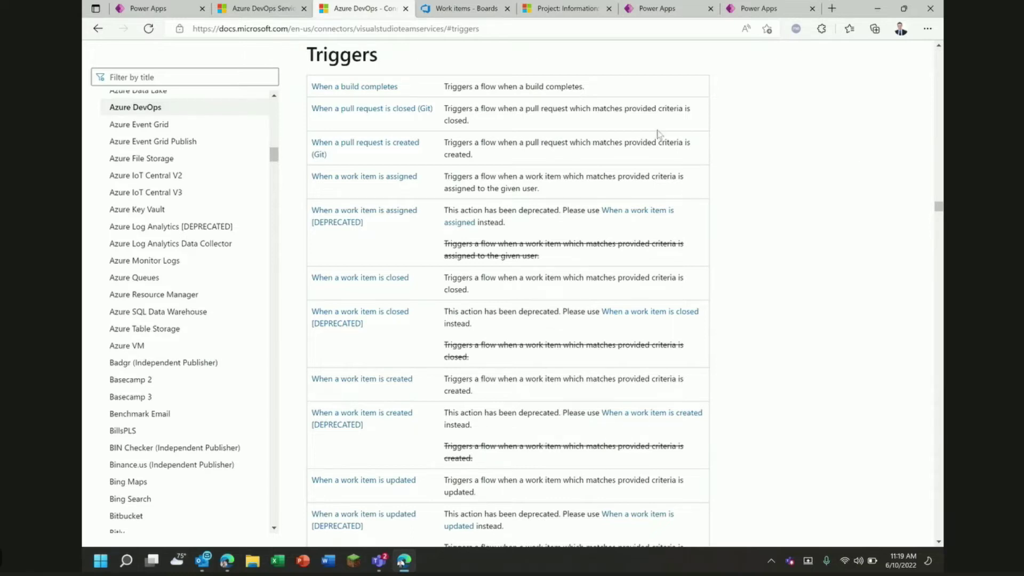
click(98, 29)
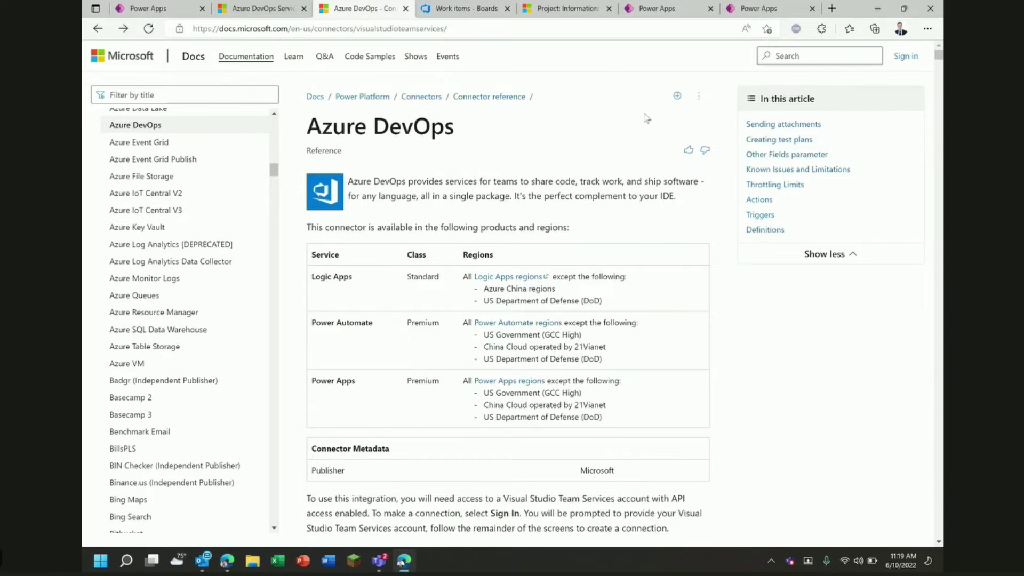
Step: Go from the Work items board to the organization's Projects home listing Demo Project
click(461, 11)
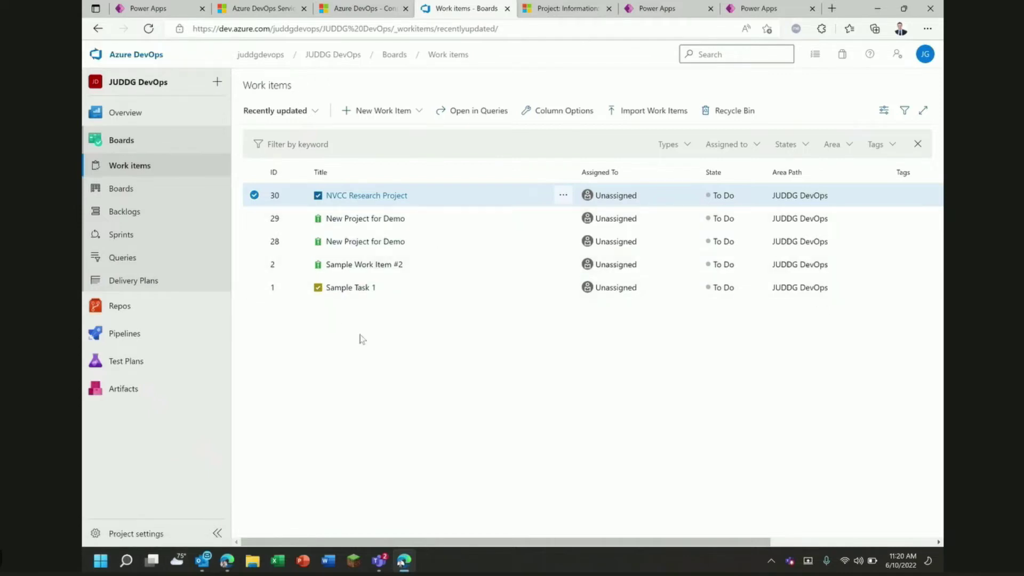
click(132, 56)
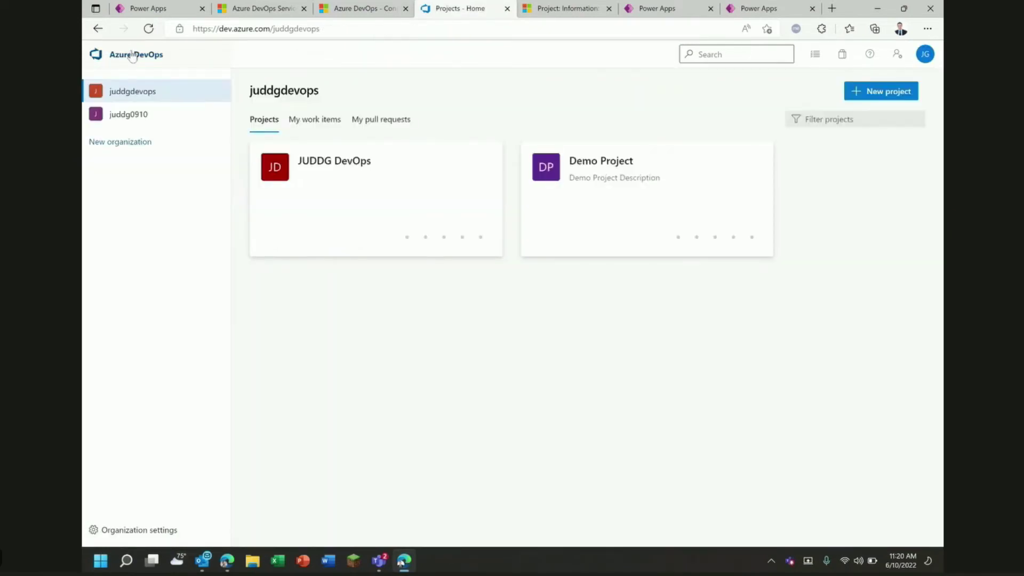
click(123, 532)
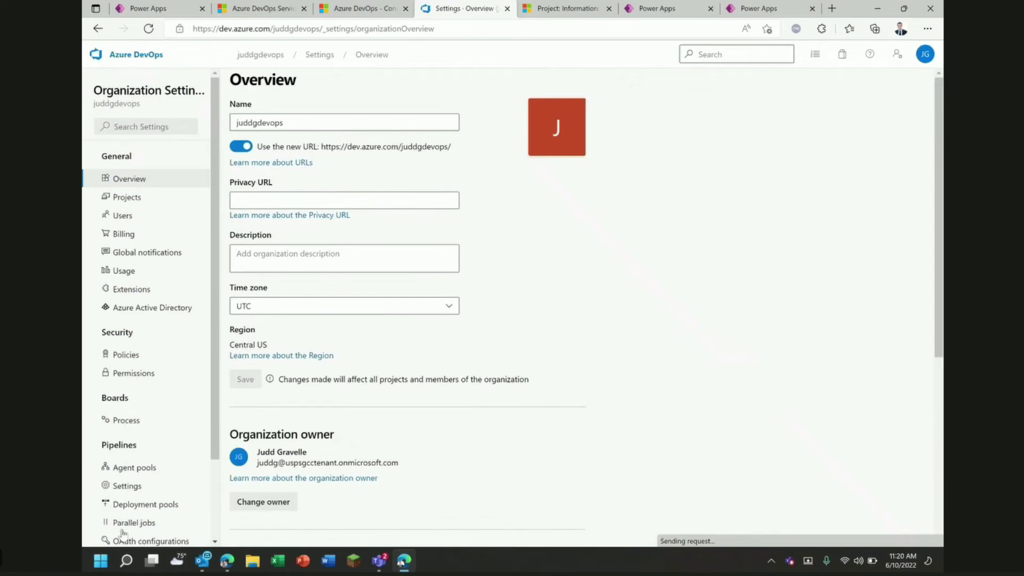
click(140, 359)
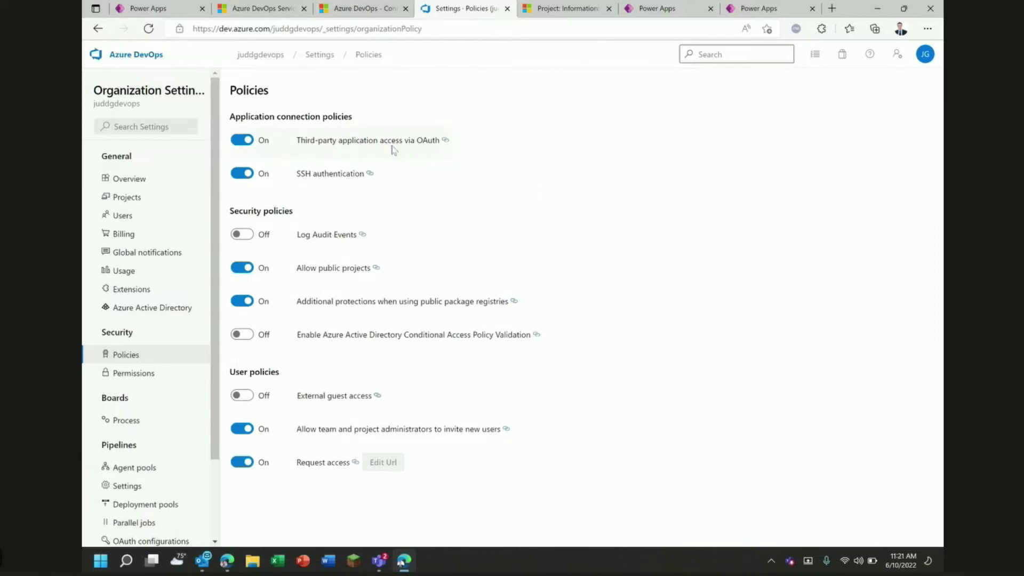
click(137, 57)
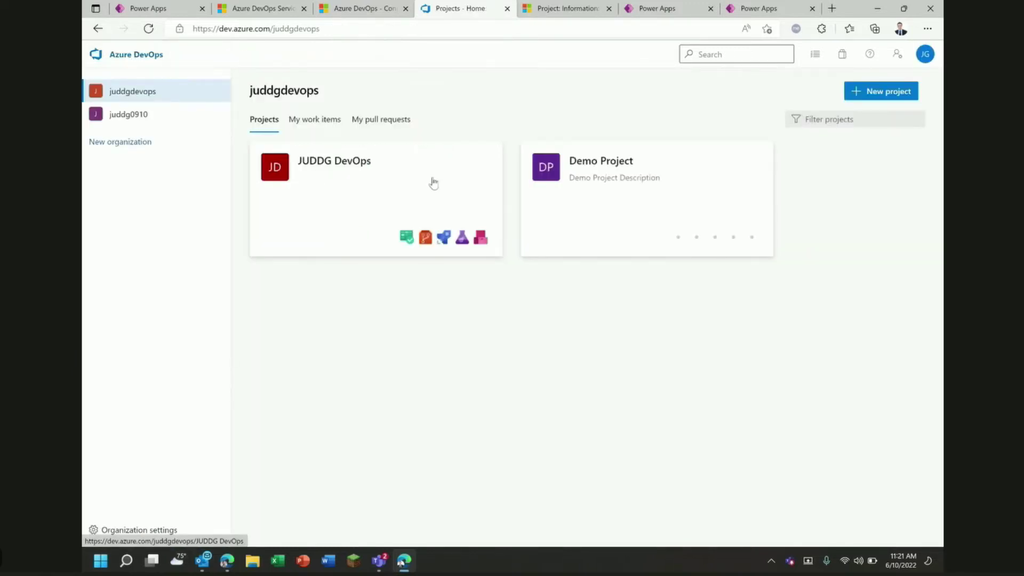
Step: Open Demo Project's work items, then view the NVCC Research Project record in Dynamics 365
click(539, 189)
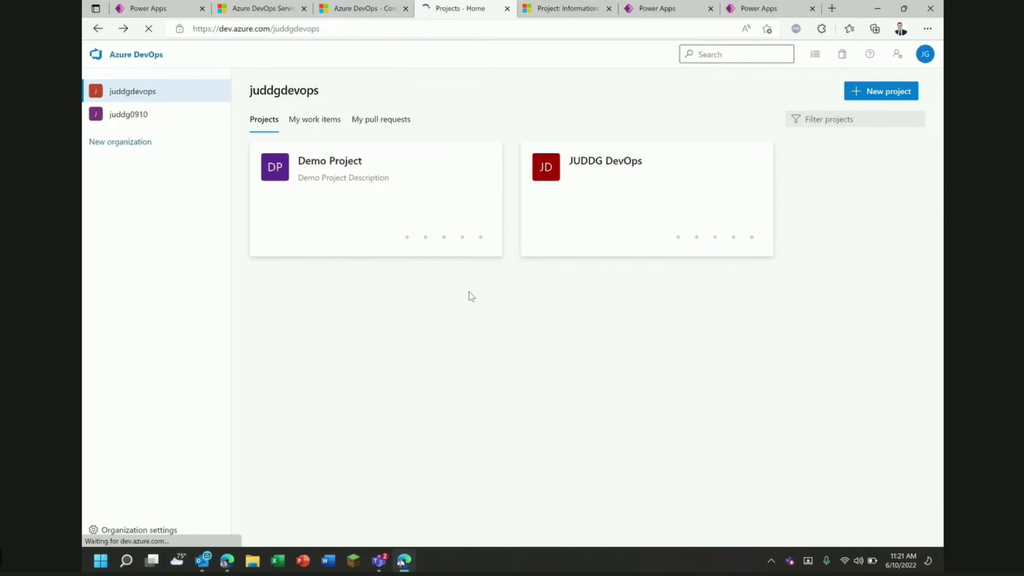
click(630, 186)
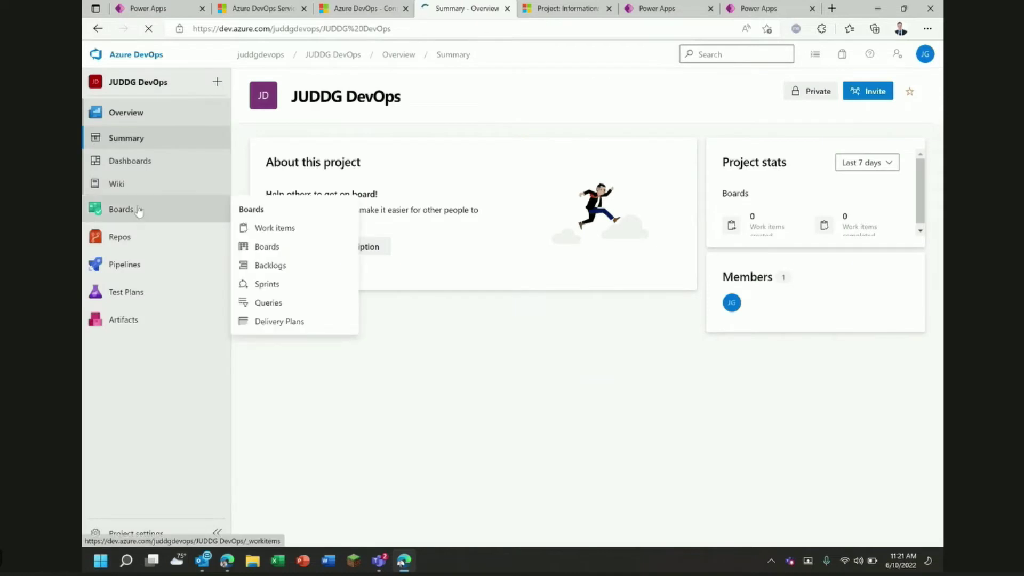
click(139, 210)
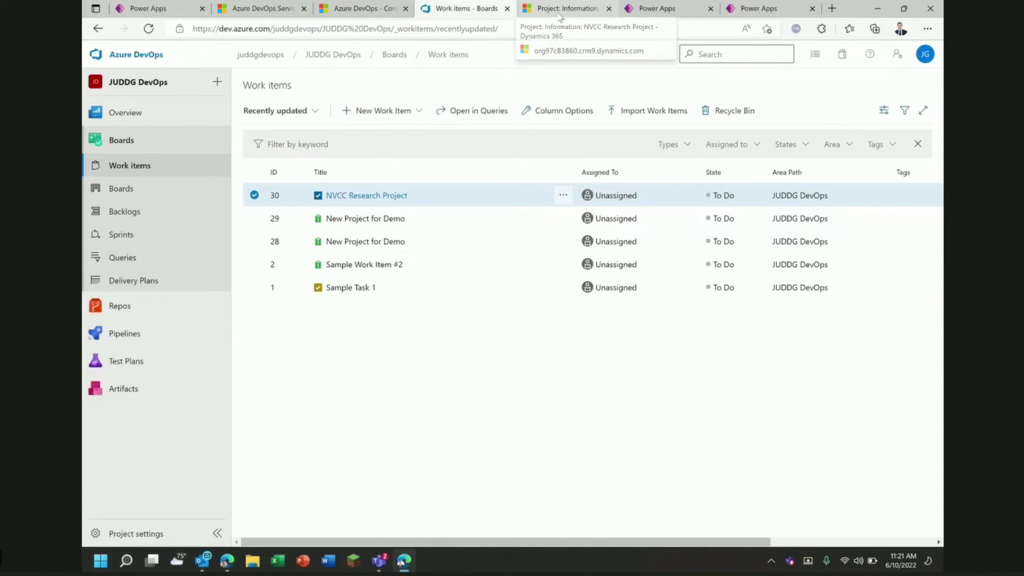
click(559, 8)
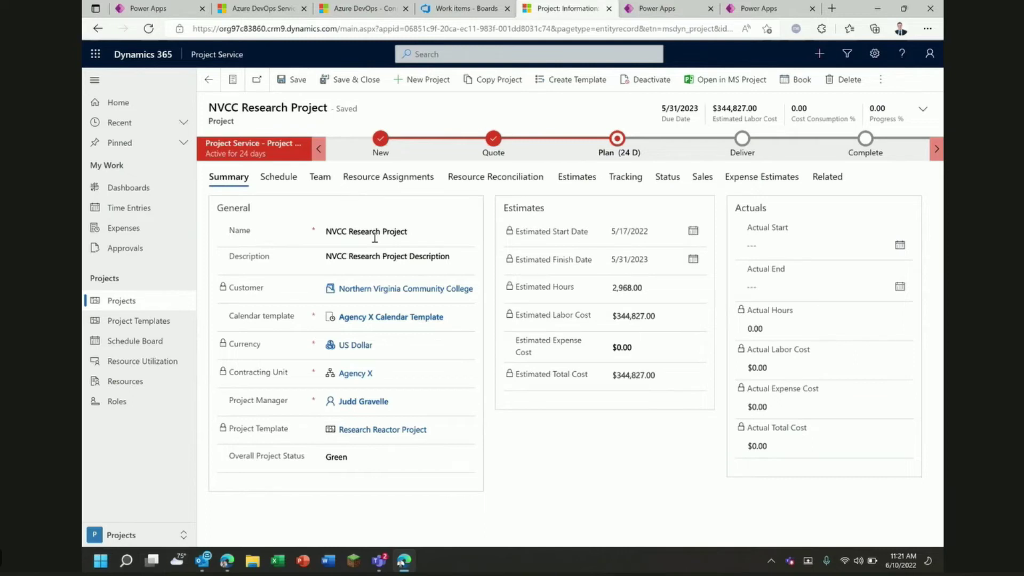
Step: Return to Dynamics 365 active projects, then view the Update Project from Work Item flow details
click(174, 310)
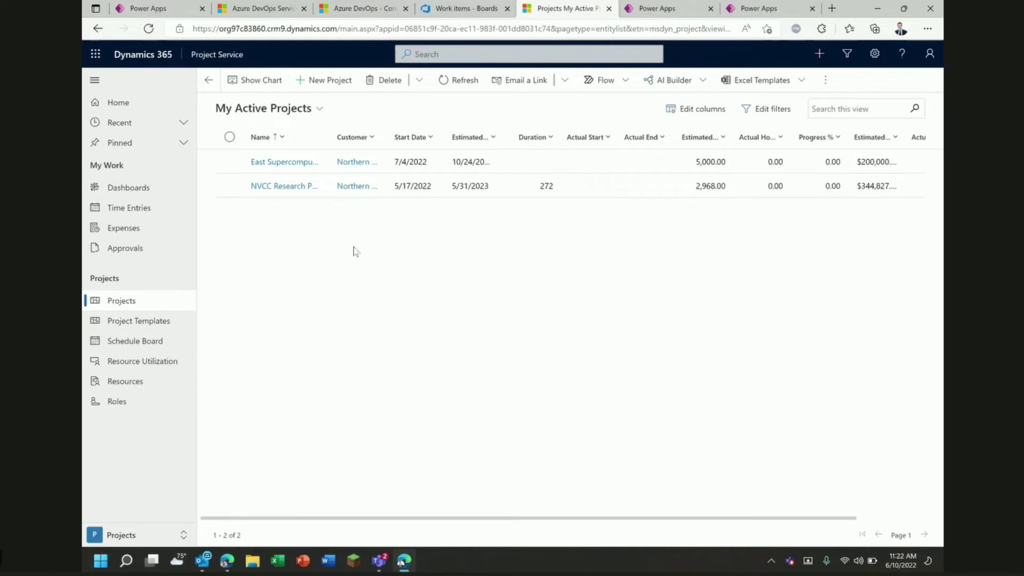
click(662, 11)
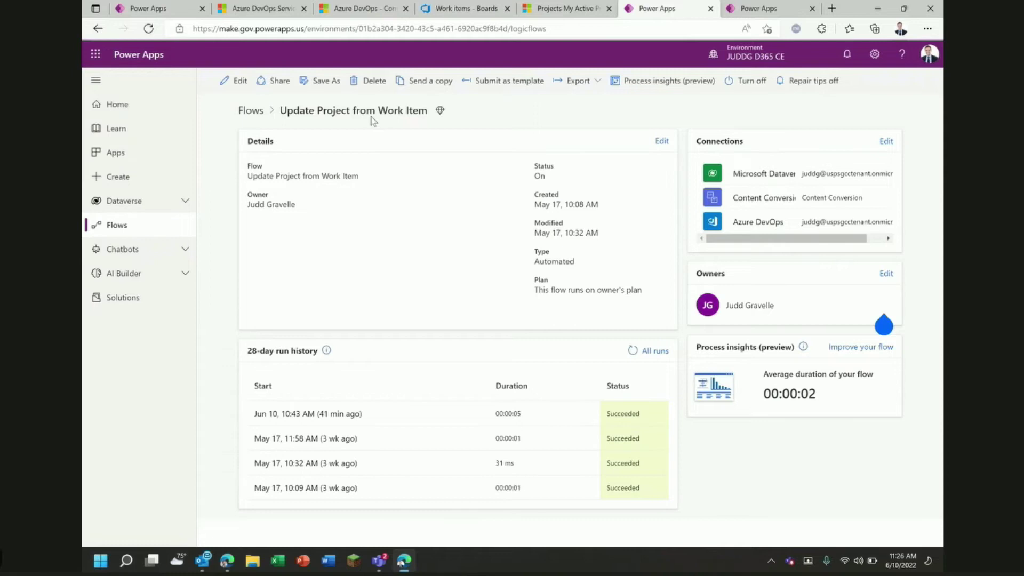
Step: Open the Update Project from Work Item flow in the designer via Edit
click(233, 83)
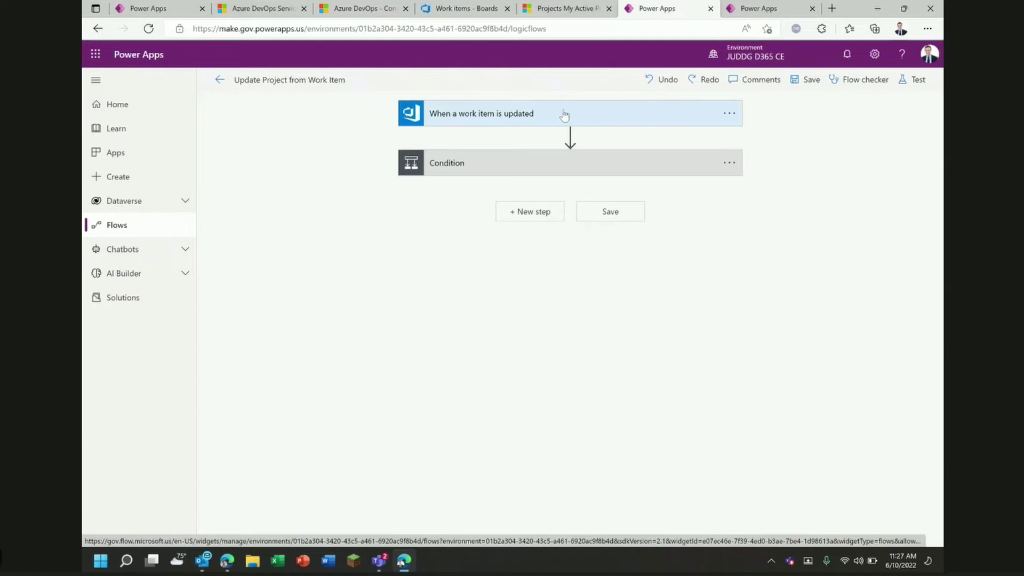
Step: Expand the work-item-updated trigger and the condition checking Title equals NVCC Research Project
click(564, 114)
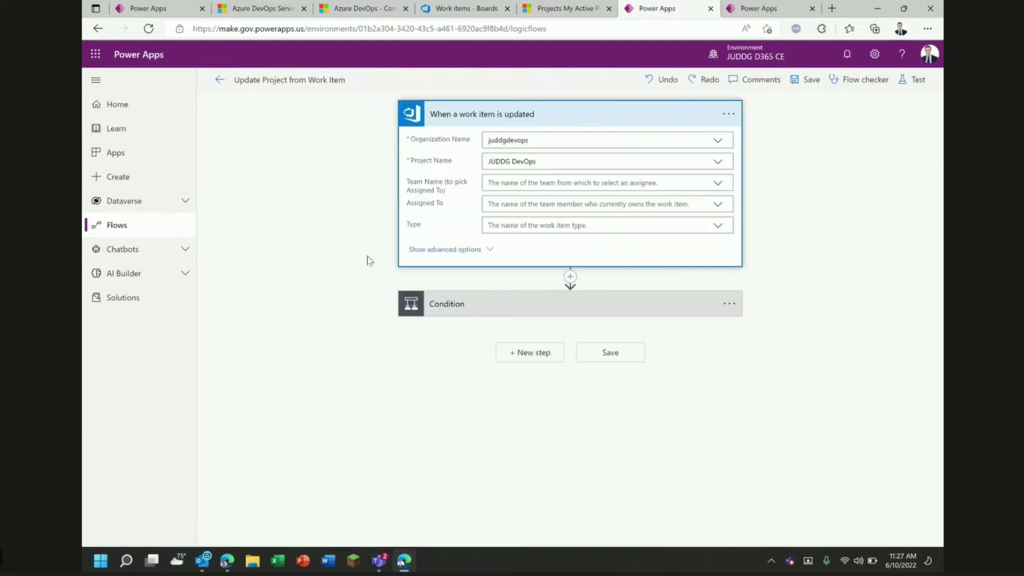
click(485, 308)
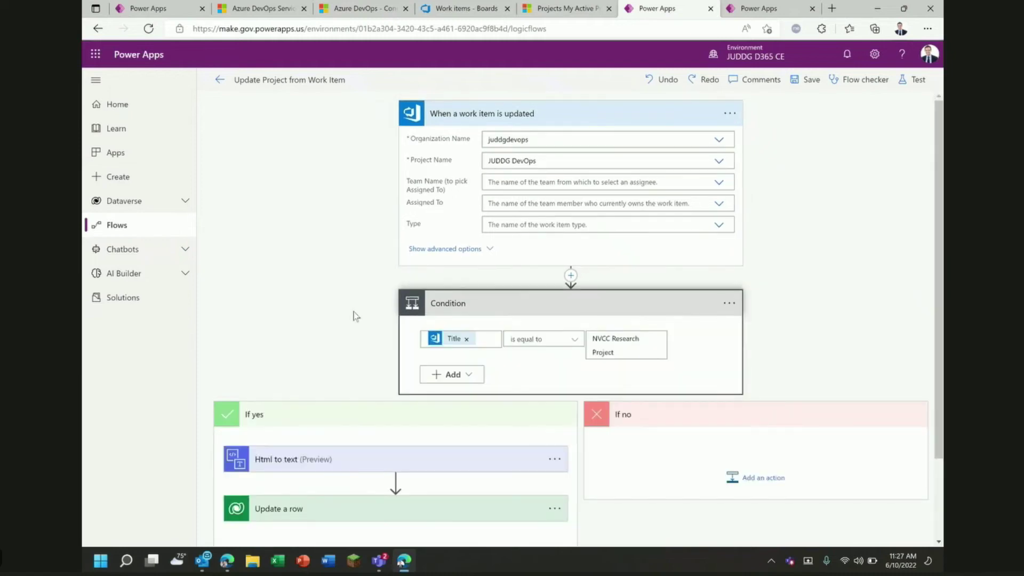
scroll(356, 316, down, 2)
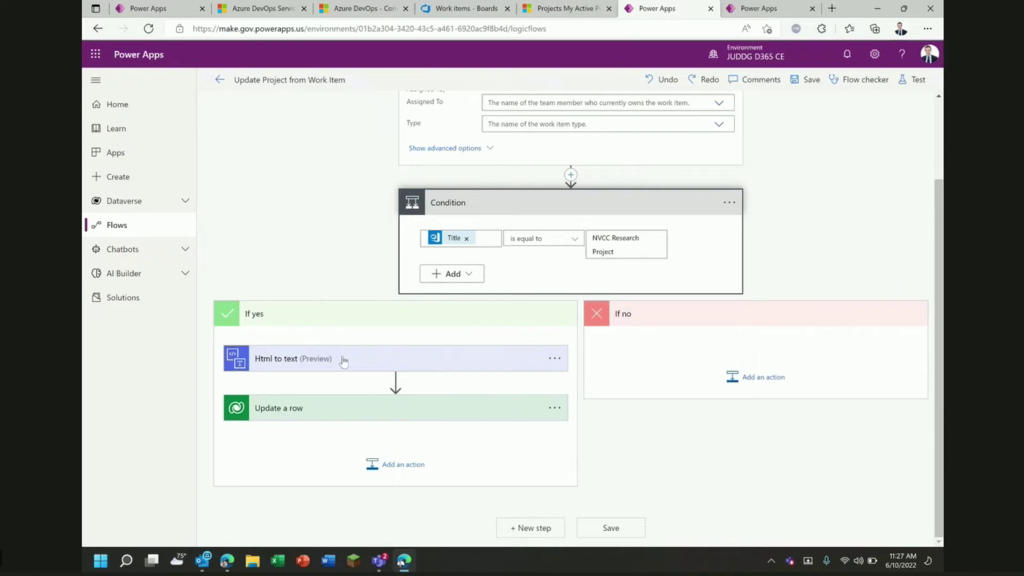
Step: Expand the Html to text and Update a row steps and review the Projects row fields
click(329, 362)
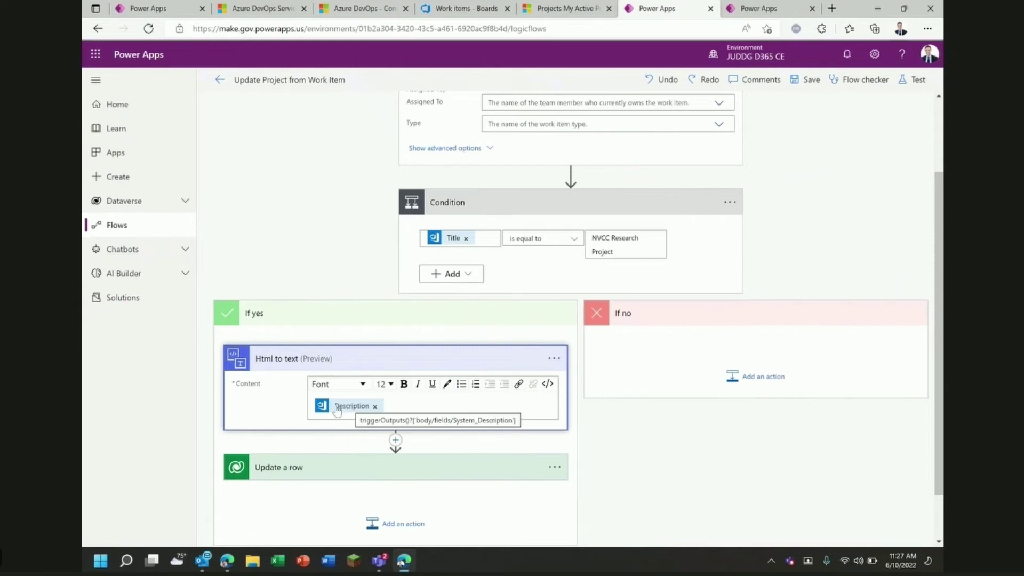
scroll(221, 412, down, 1)
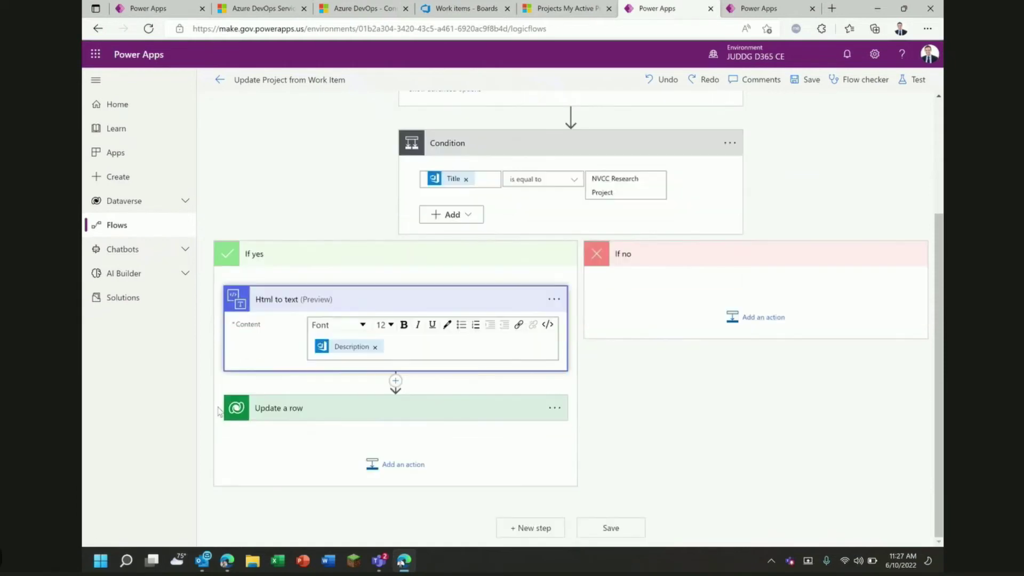
click(329, 414)
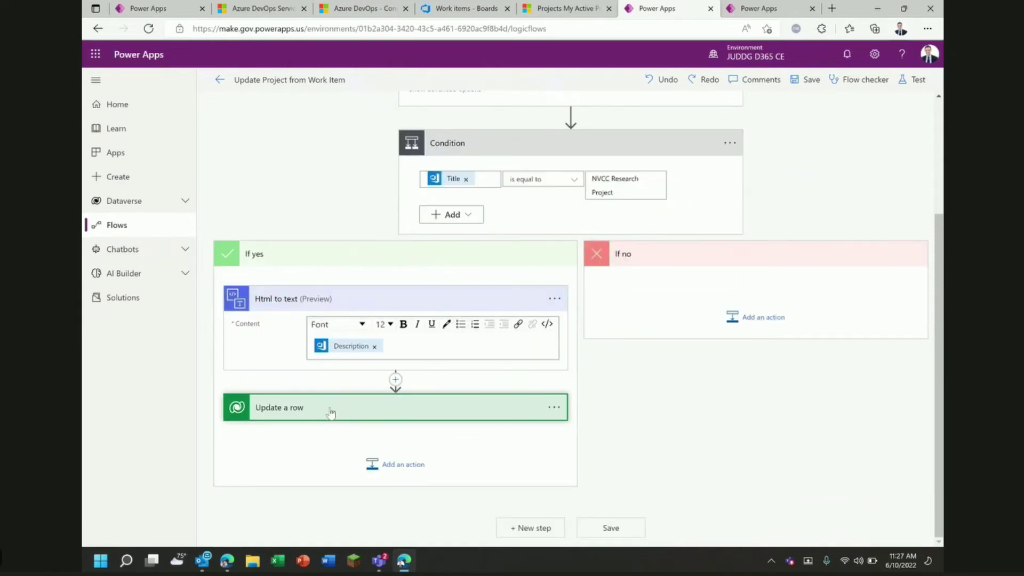
scroll(288, 427, down, 3)
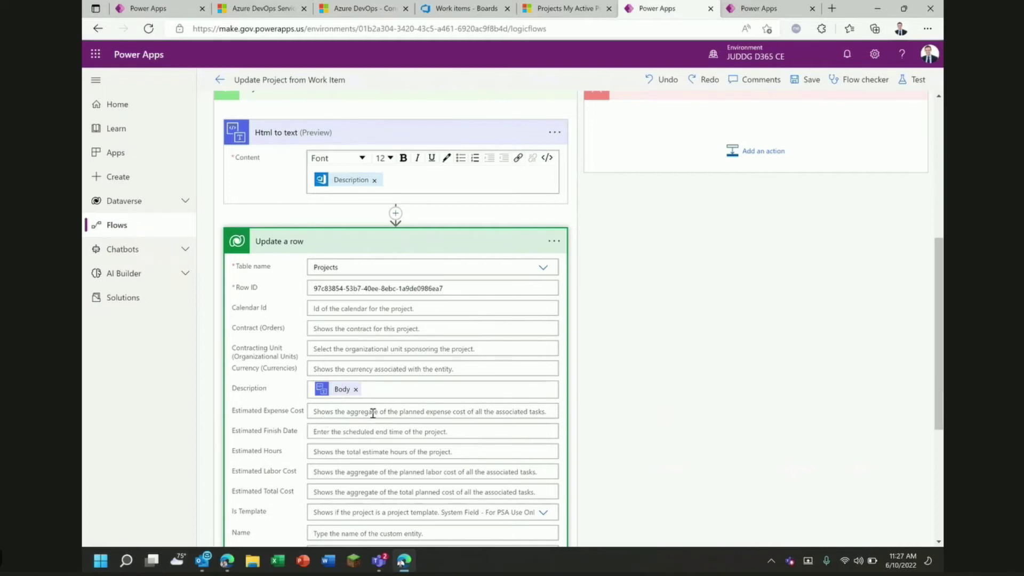
scroll(610, 220, up, 6)
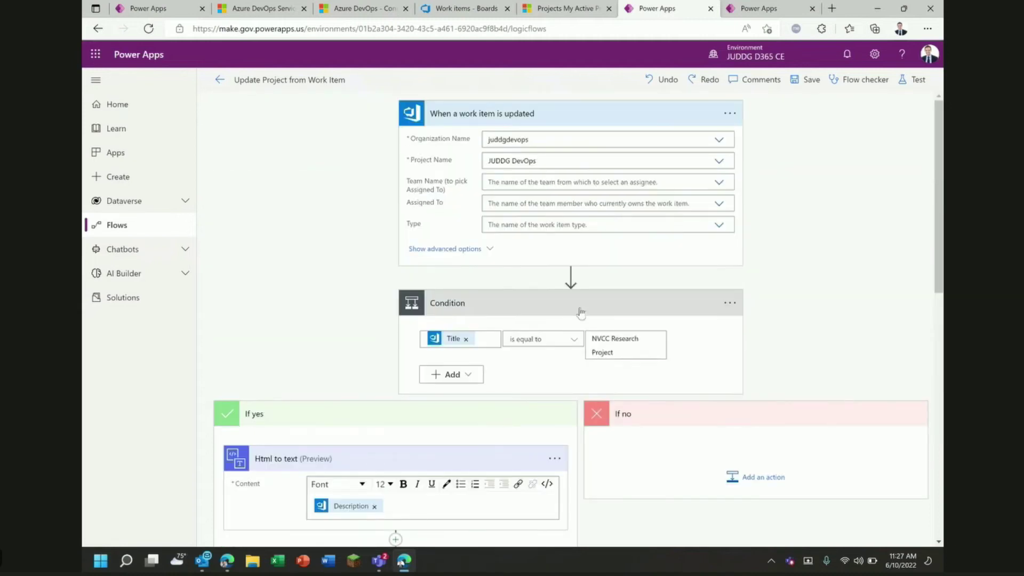
scroll(587, 431, down, 2)
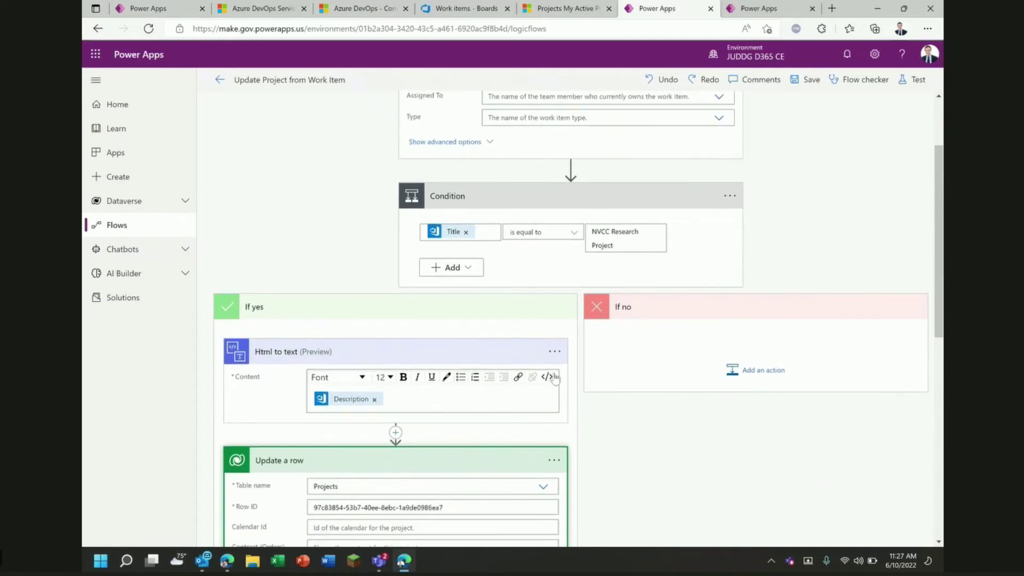
scroll(579, 417, down, 1)
scroll(579, 416, down, 1)
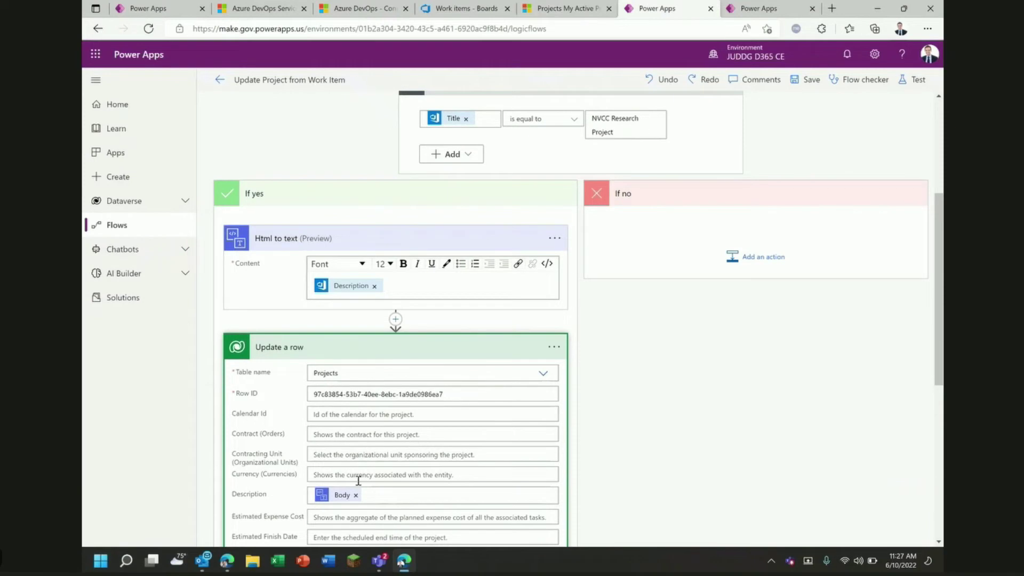
scroll(350, 130, up, 2)
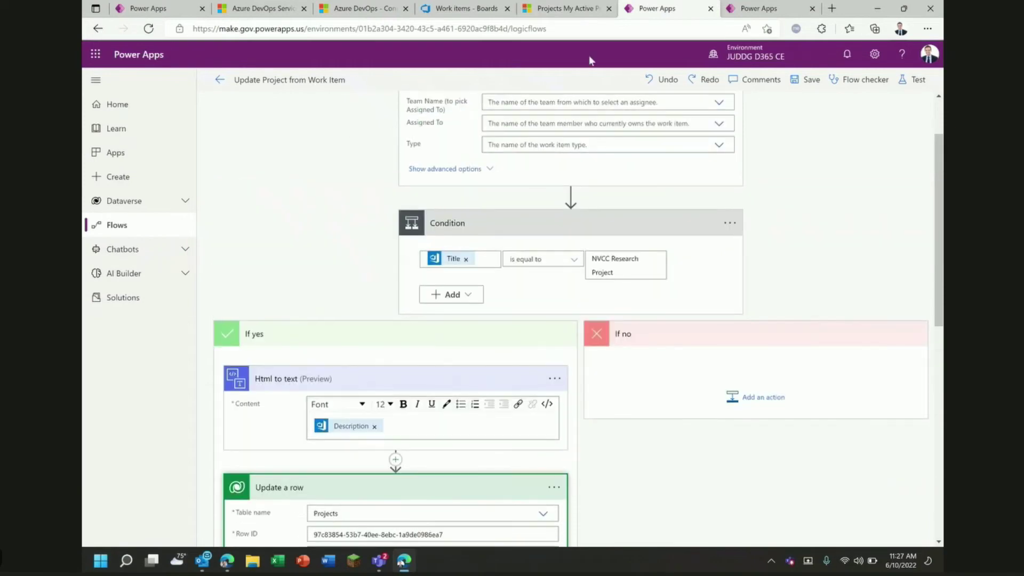
Step: Replace work item 30's description with 'Description for video.' and save it
click(451, 9)
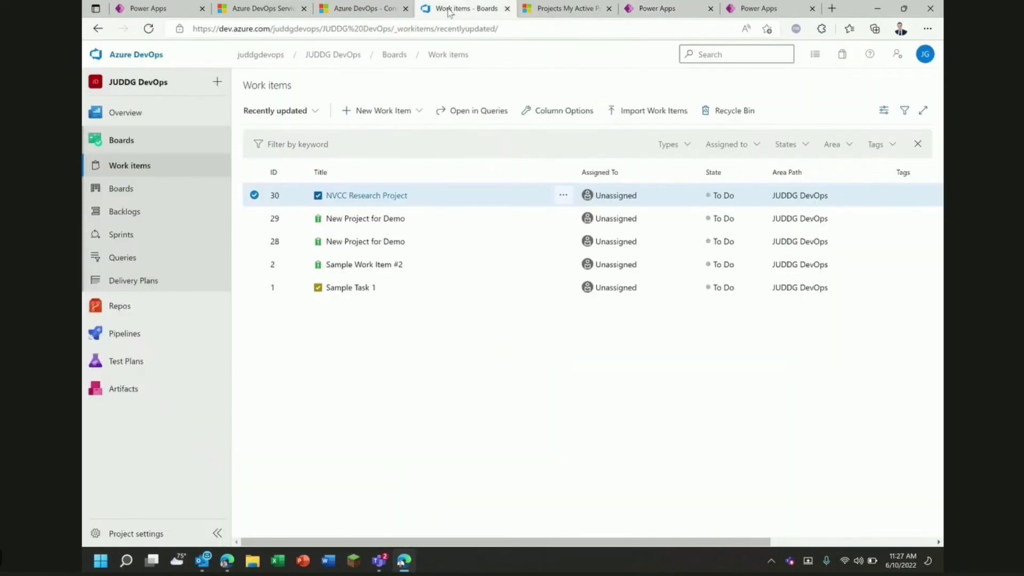
click(368, 196)
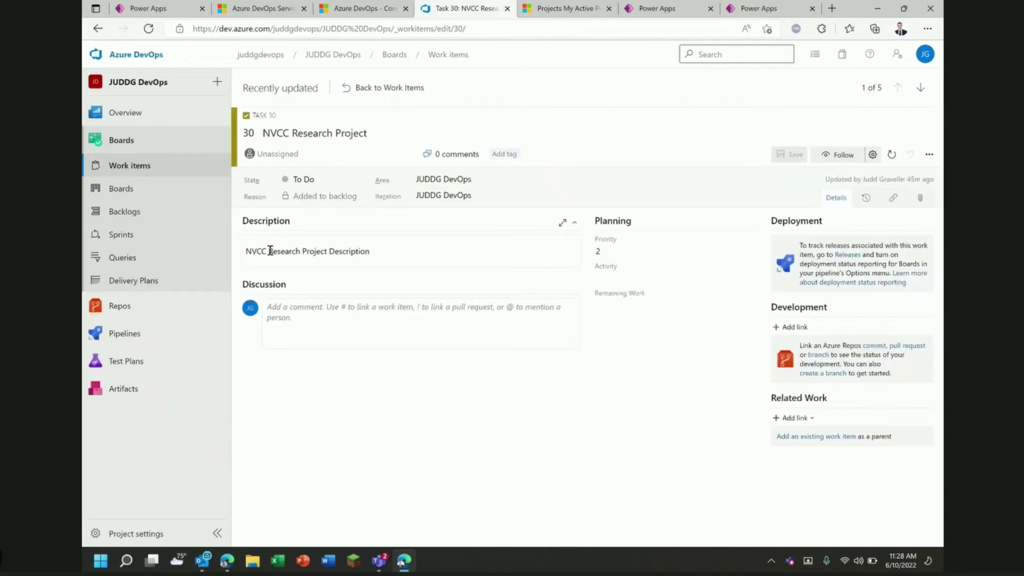
click(381, 253)
drag(381, 253, 231, 258)
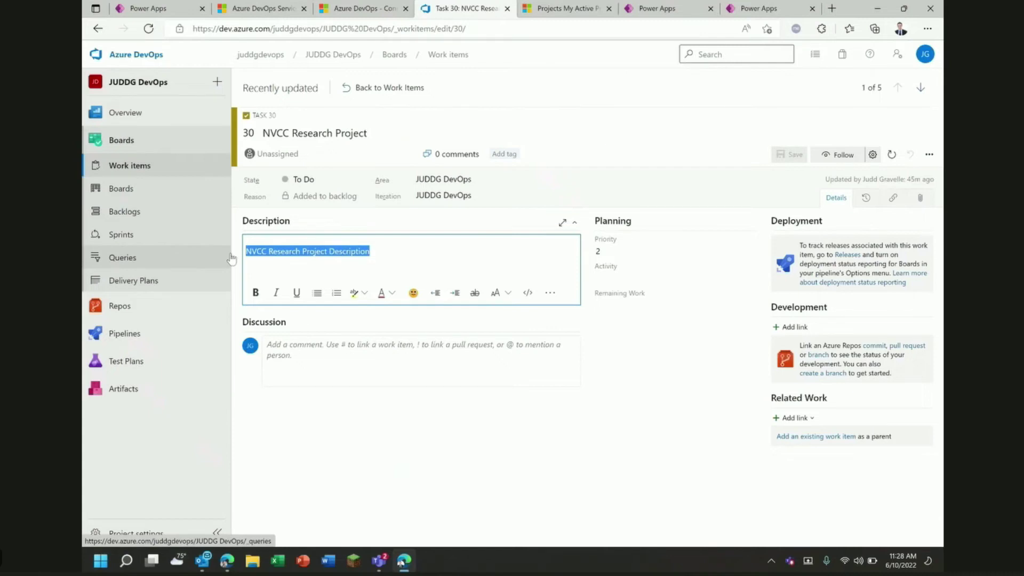
text(Description)
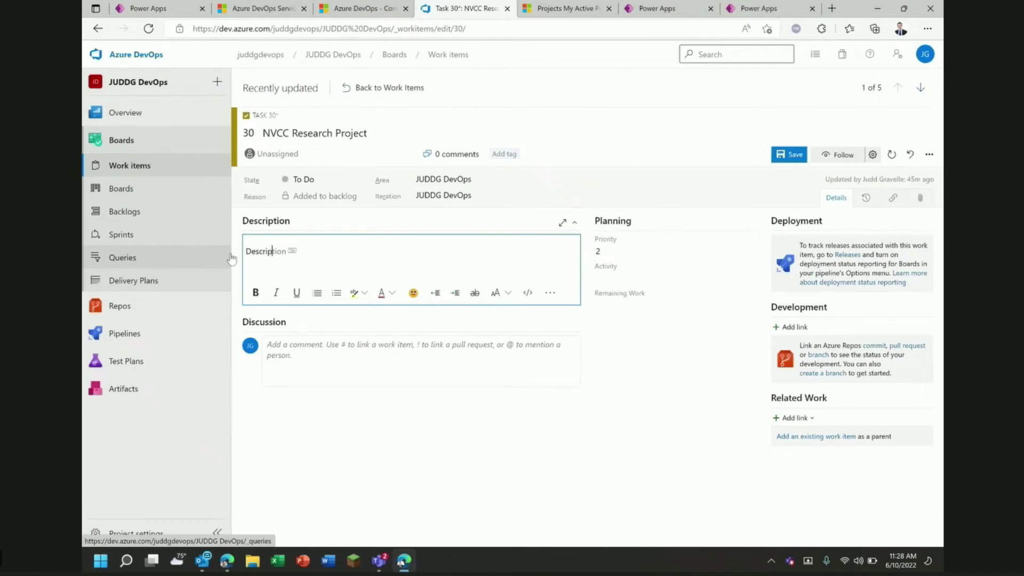
text( for video.)
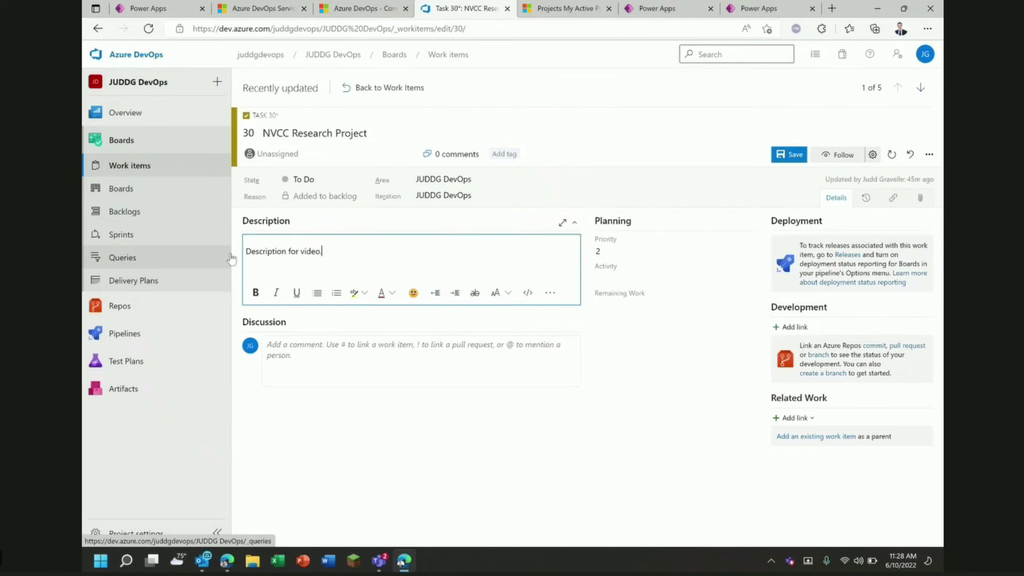
click(791, 156)
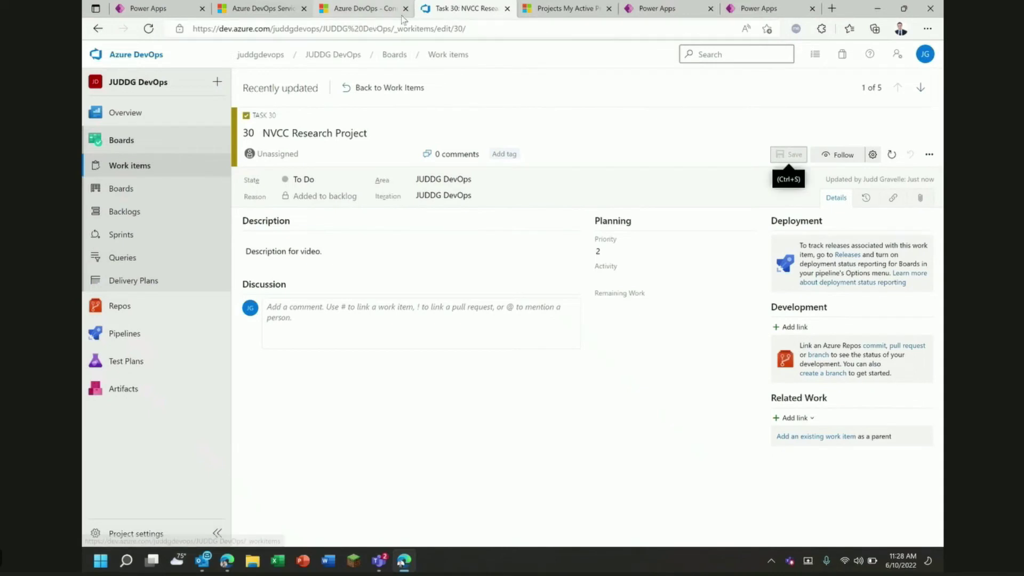
click(551, 13)
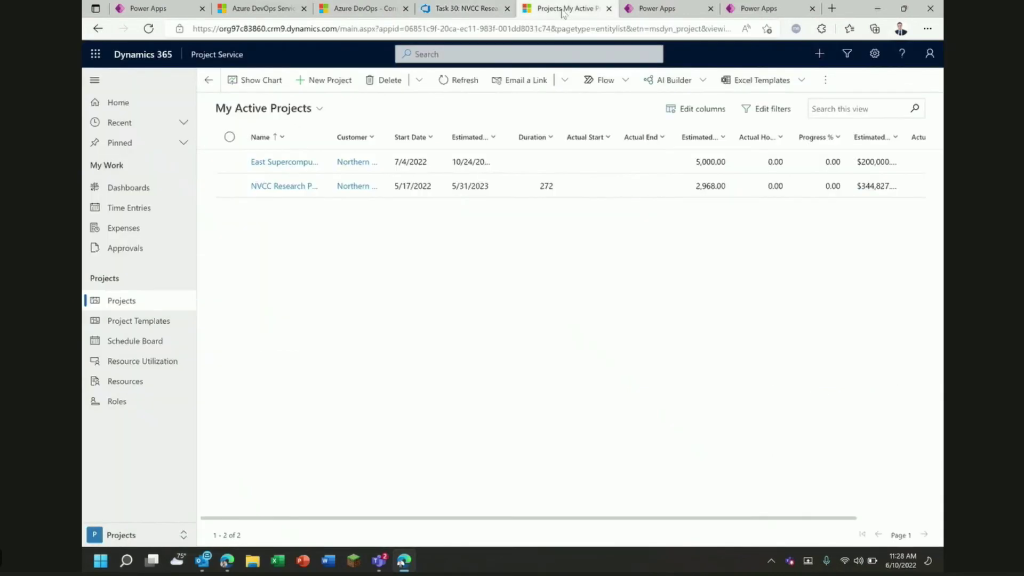
Step: Open the NVCC Research Project record to confirm the synced 'Description for video.'
click(278, 187)
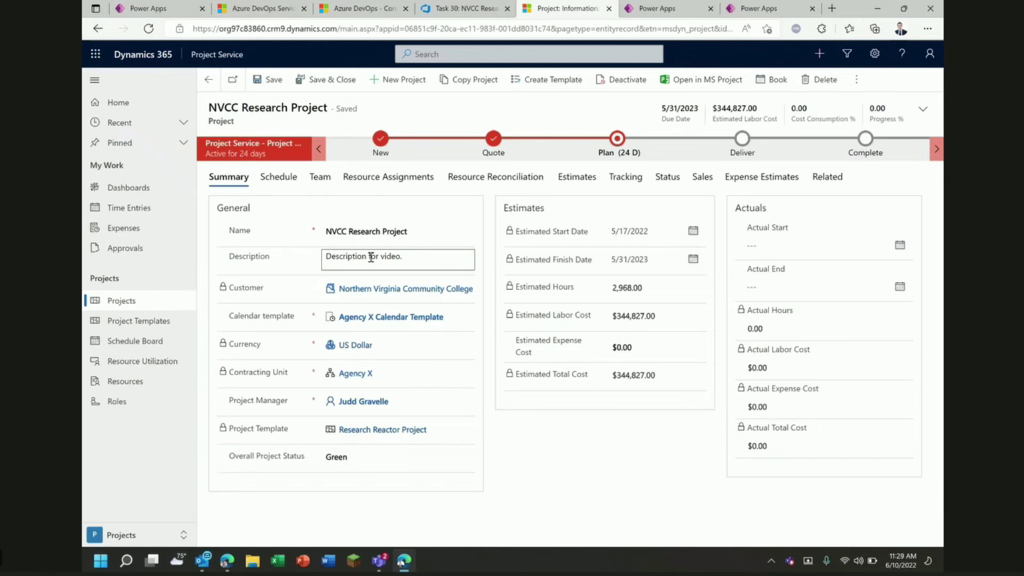
Step: Collapse the condition step, then view the Create New DevOps Project from PSA Project flow details
click(659, 11)
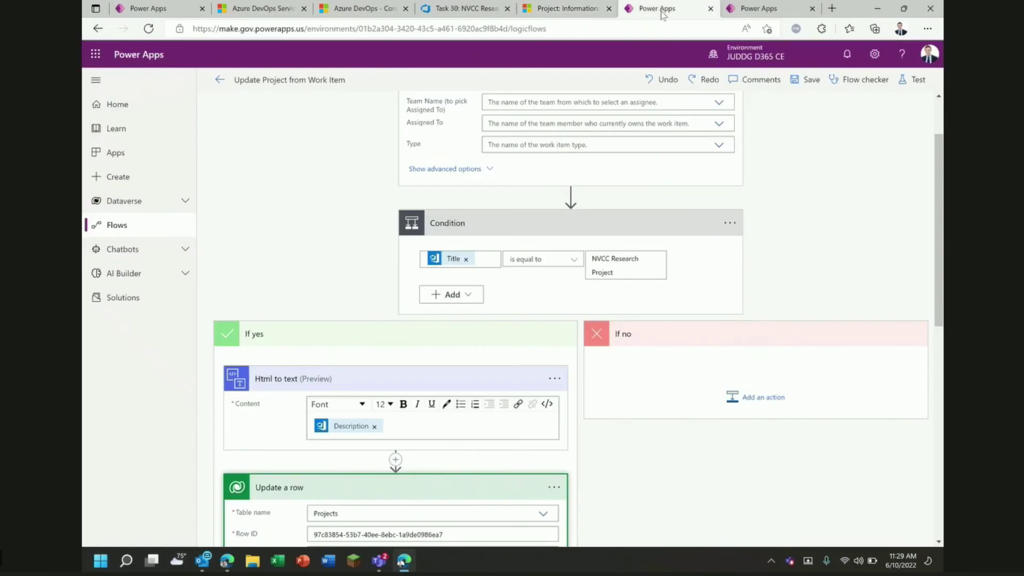
click(529, 226)
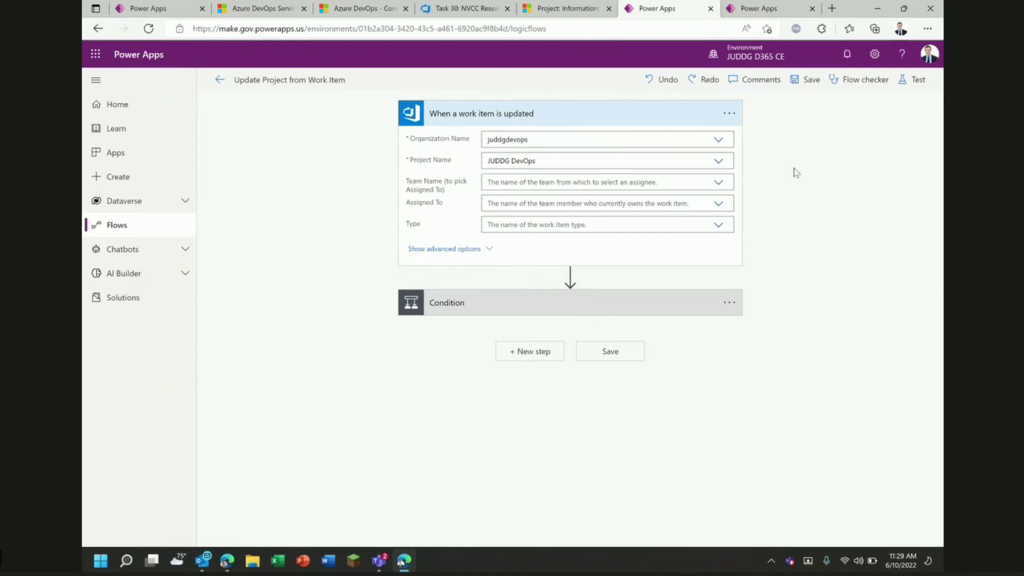
click(766, 10)
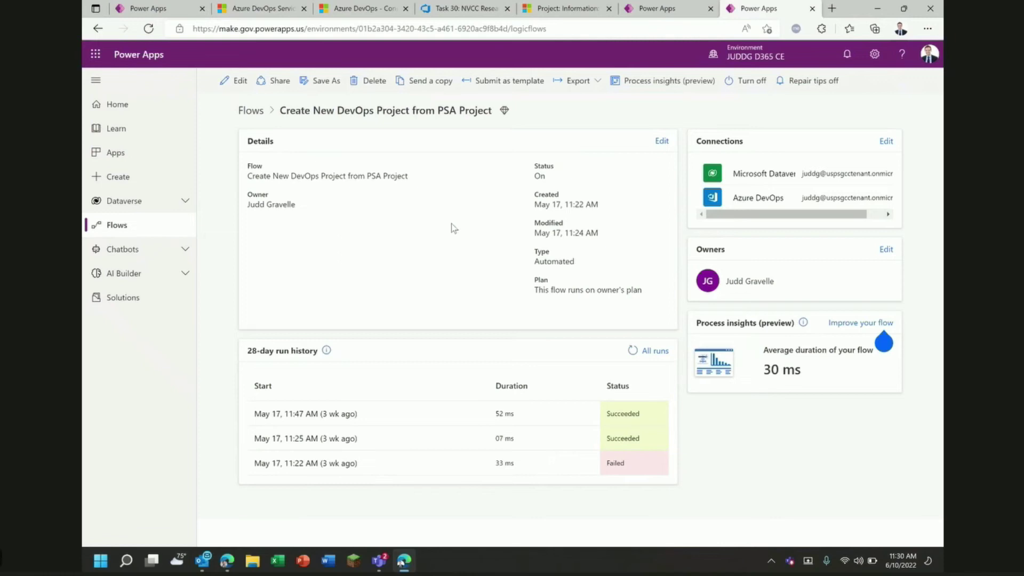
Step: Edit the flow and expand the Projects row-added trigger and the Azure DevOps POST request to review its Body
click(236, 83)
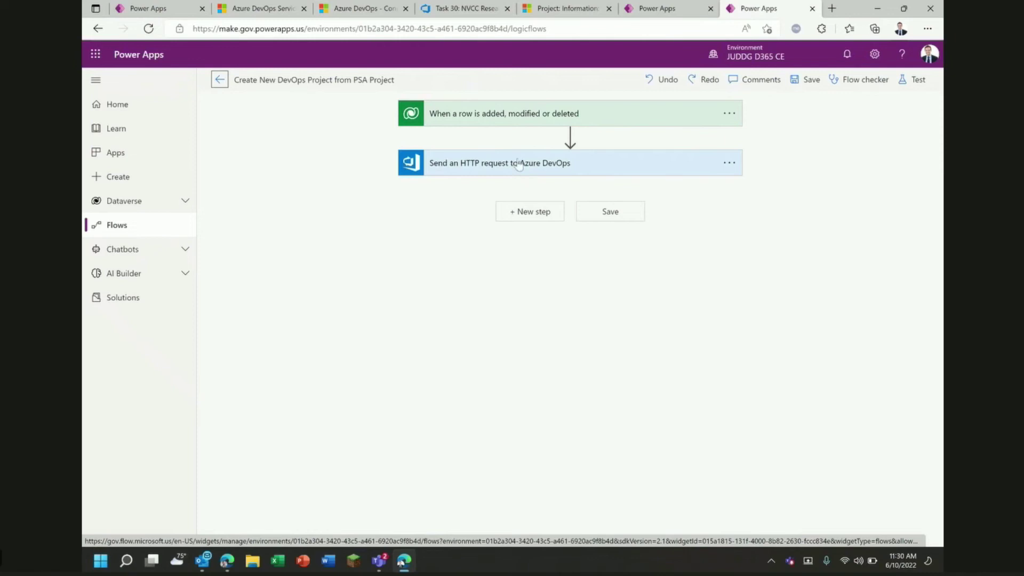
click(486, 114)
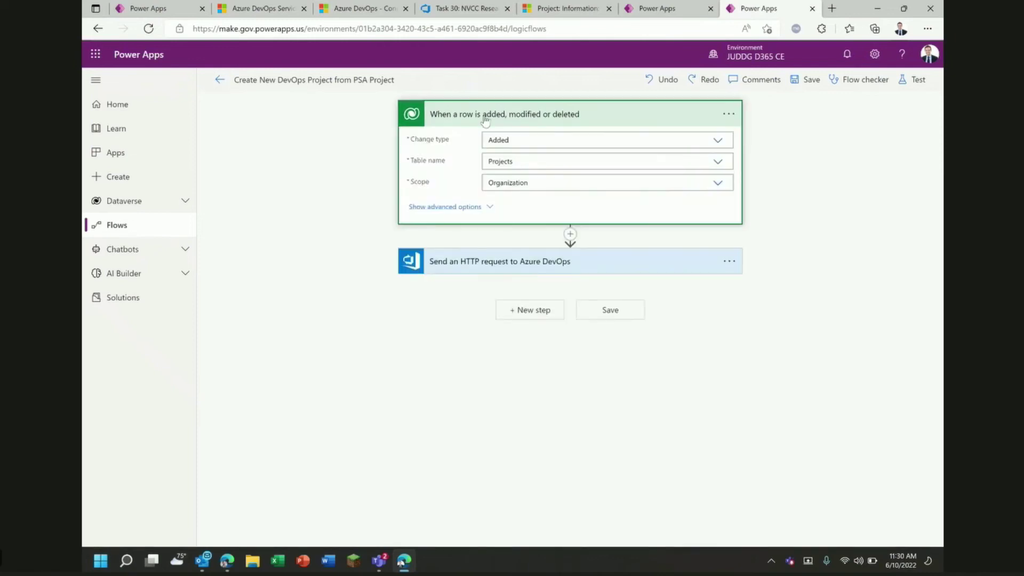
click(510, 262)
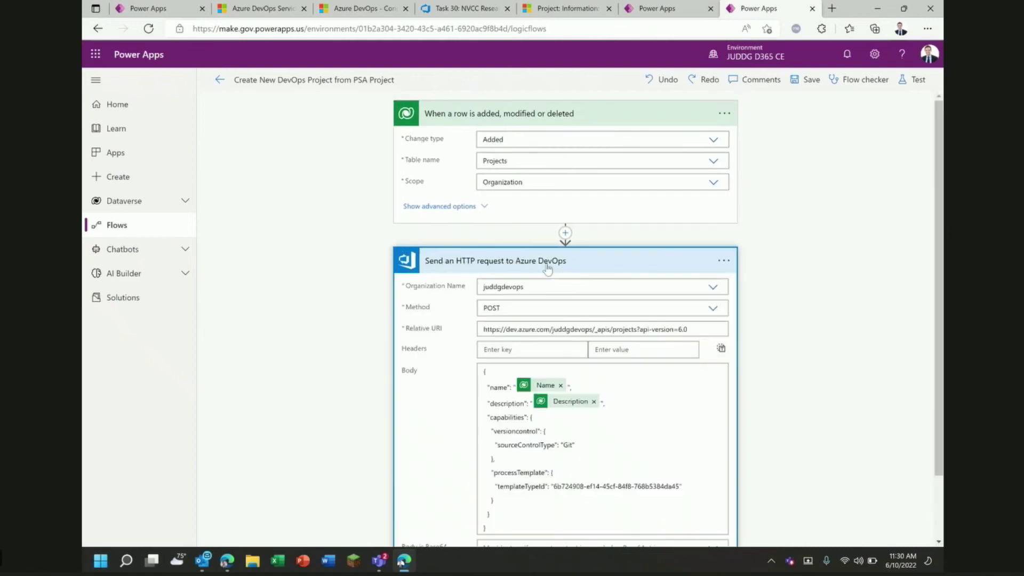
scroll(801, 298, down, 2)
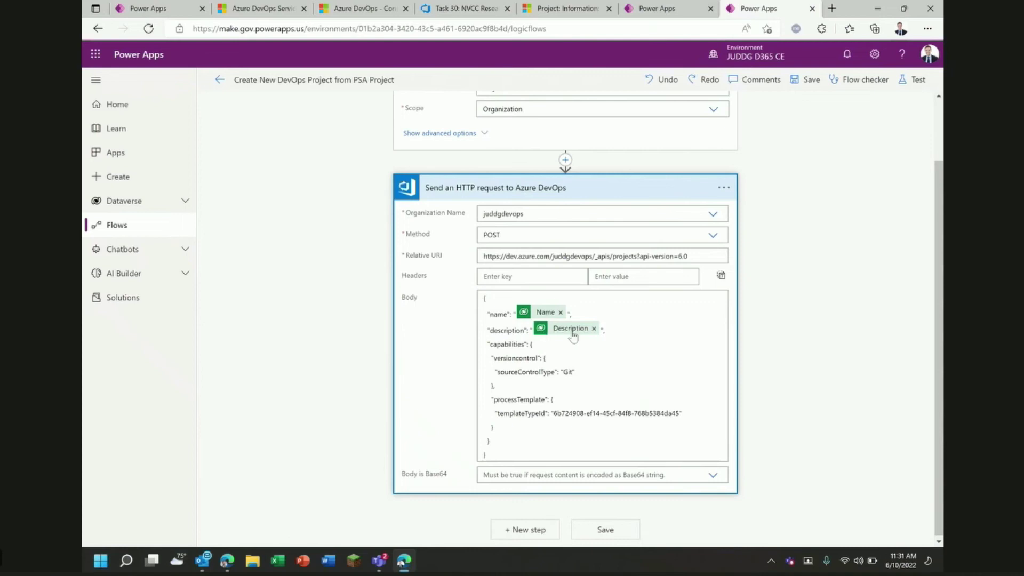
mouse_move(572, 335)
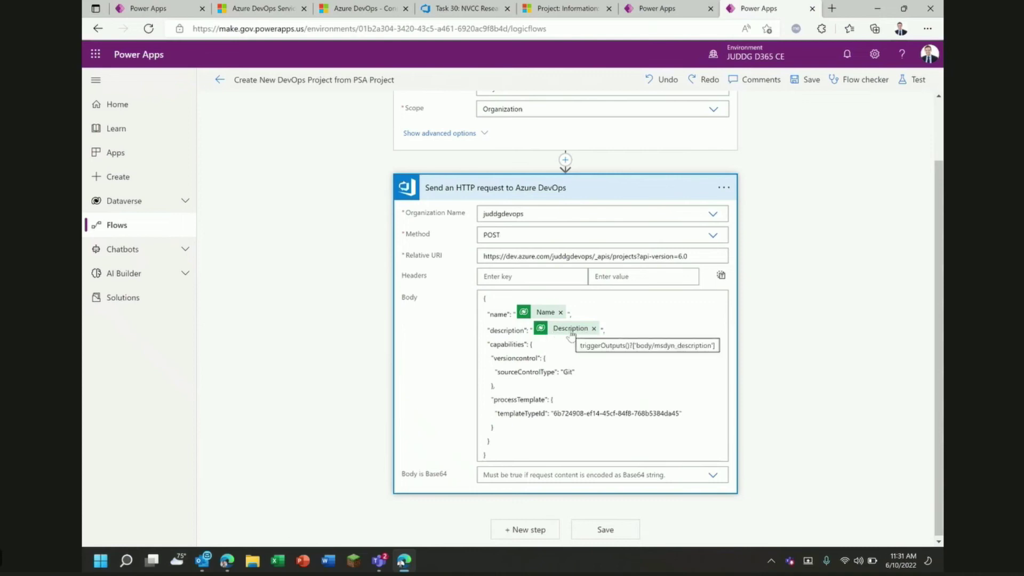
scroll(768, 246, up, 1)
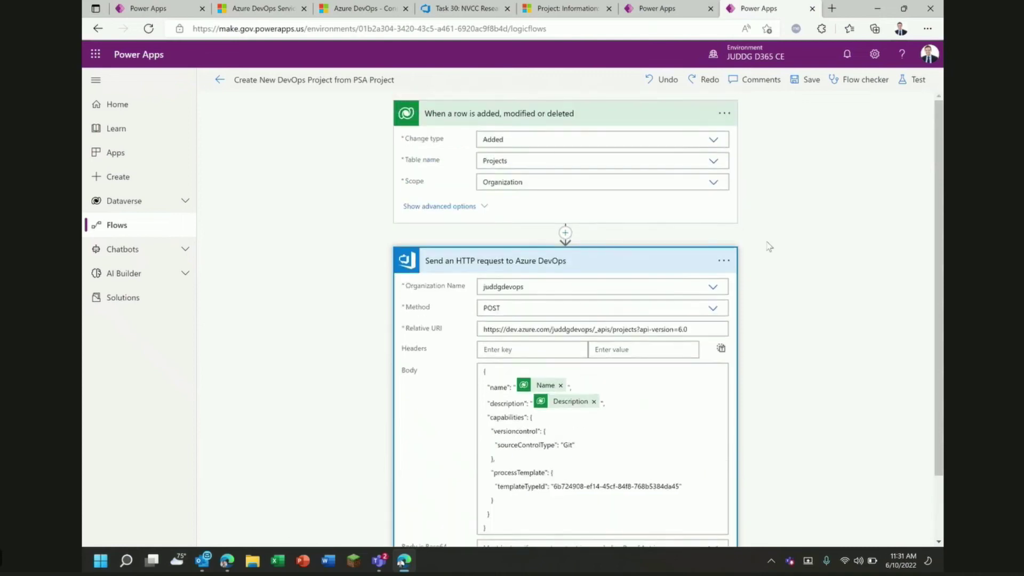
Step: Start a new project from the Dynamics 365 active projects list, clearing text typed into the wrong field
click(566, 14)
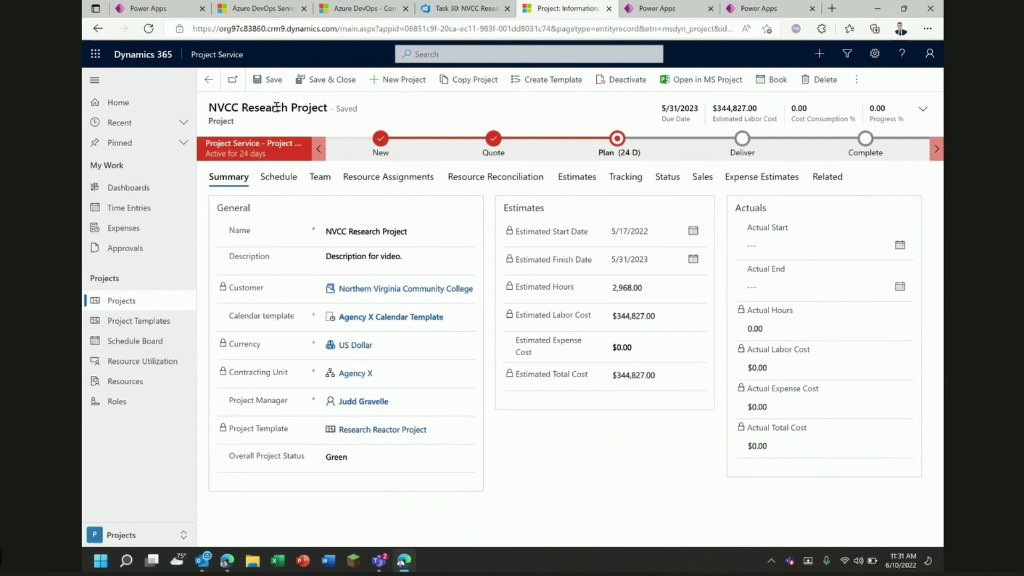
click(208, 80)
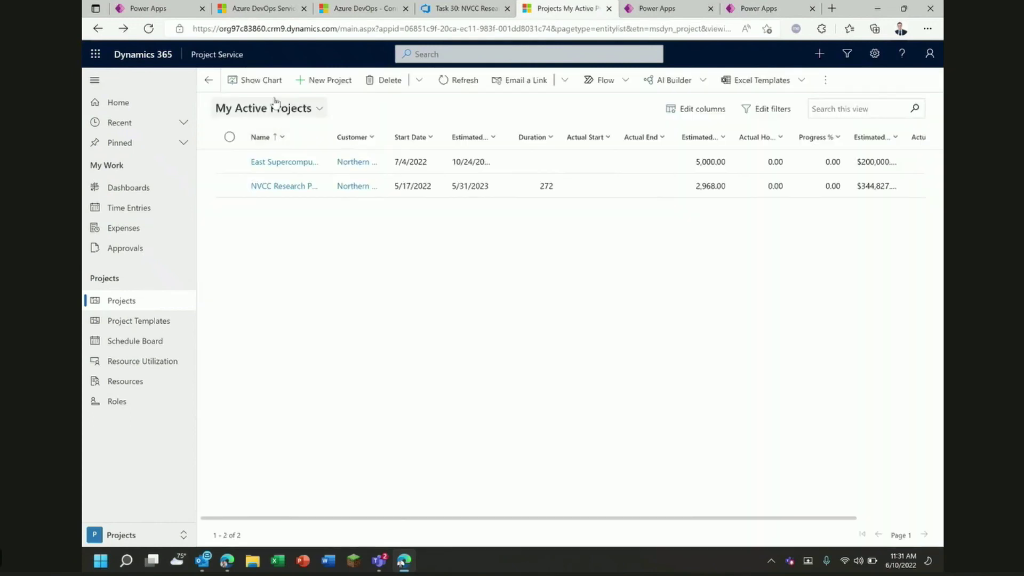
click(320, 81)
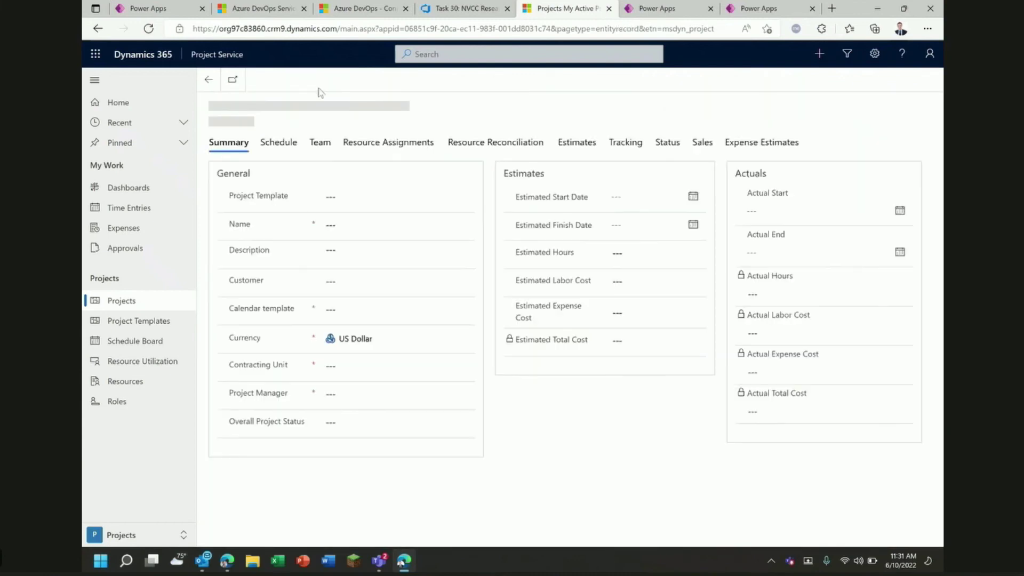
click(358, 231)
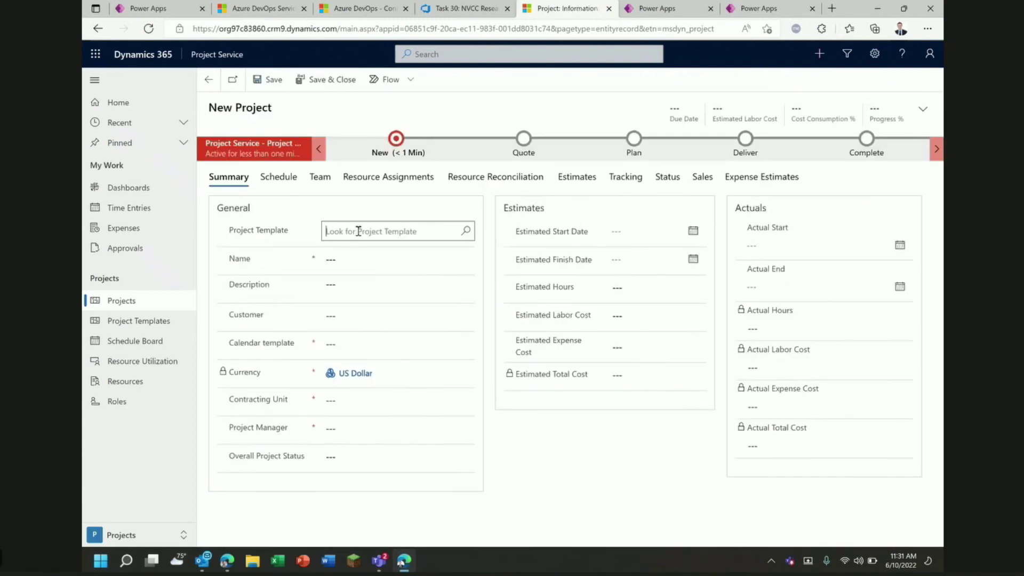
text(My P)
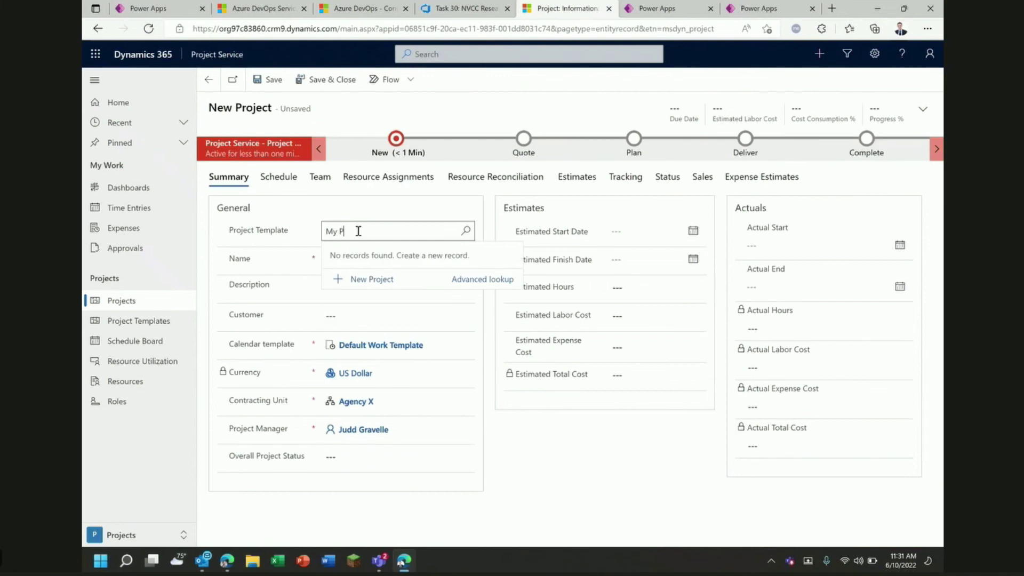
text(roject)
key(ctrl+a)
key(BackSpace)
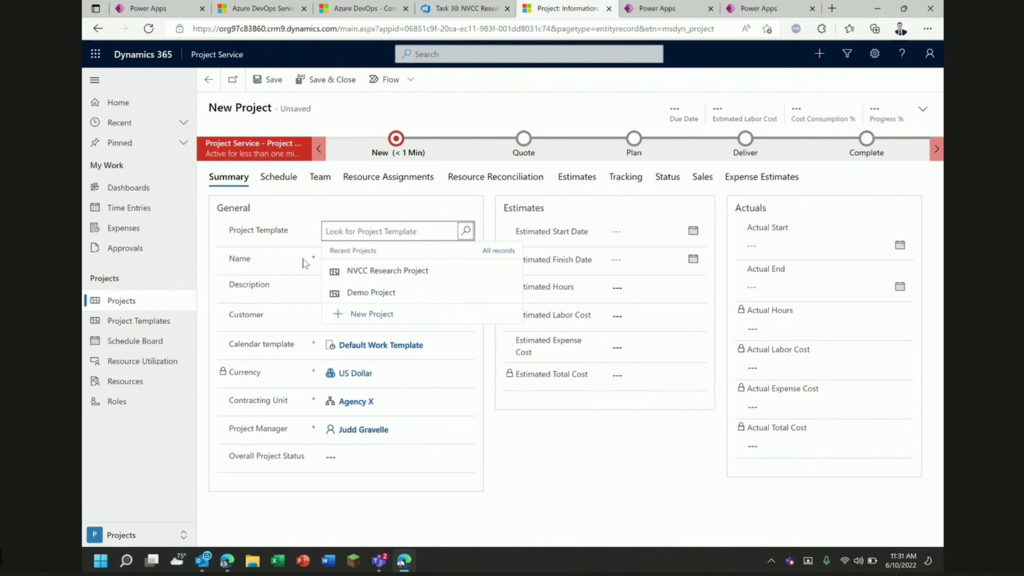
Step: Name the project 'My Project for Video', describe it as 'Video Description', and save and close it
click(357, 261)
text(My P)
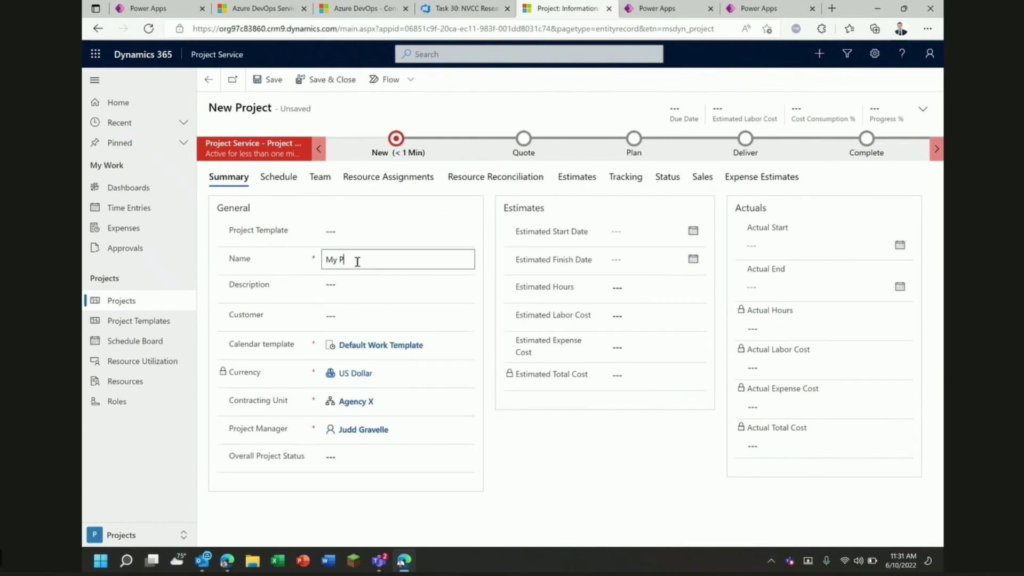
text(roject for Video)
key(Tab)
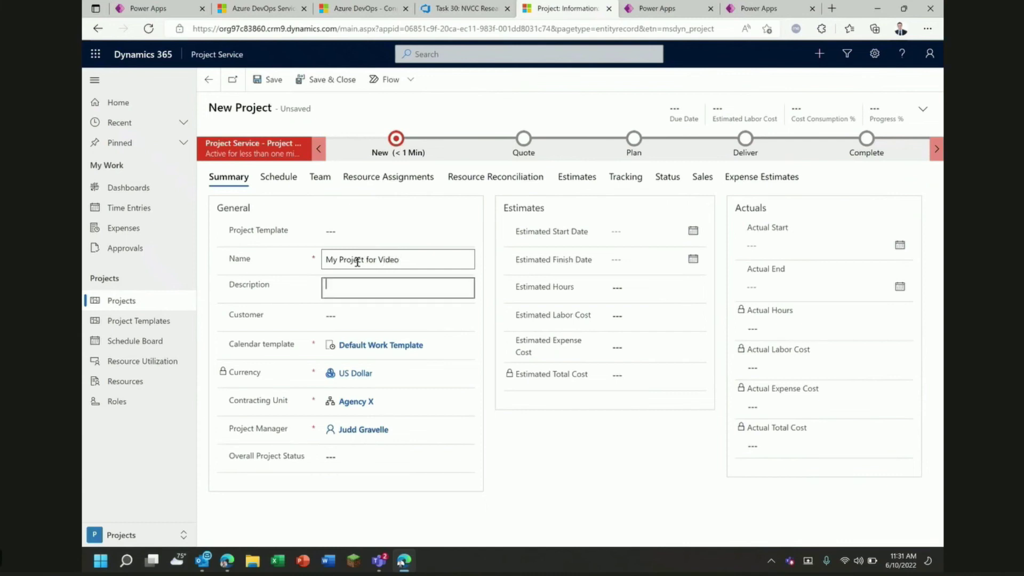
text(Video Description)
click(324, 82)
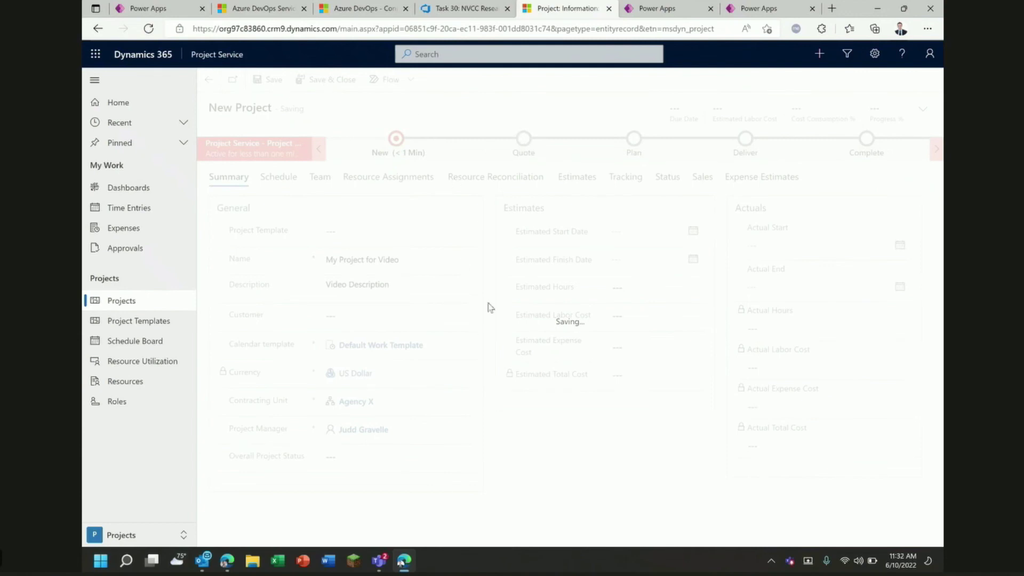
click(768, 12)
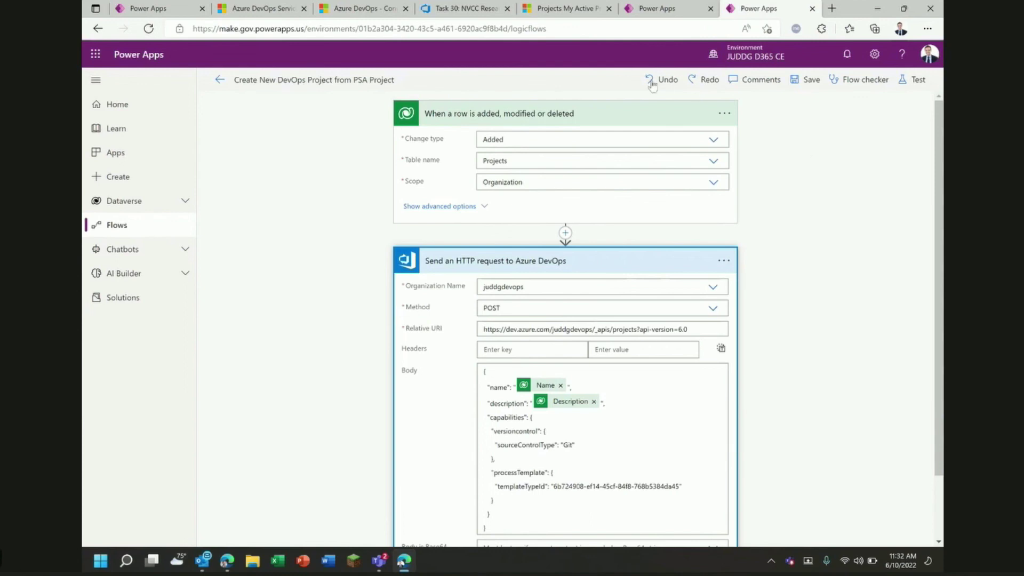
Step: Check the Azure DevOps organization's projects list, then open the My Project for Video record in Dynamics 365
click(457, 9)
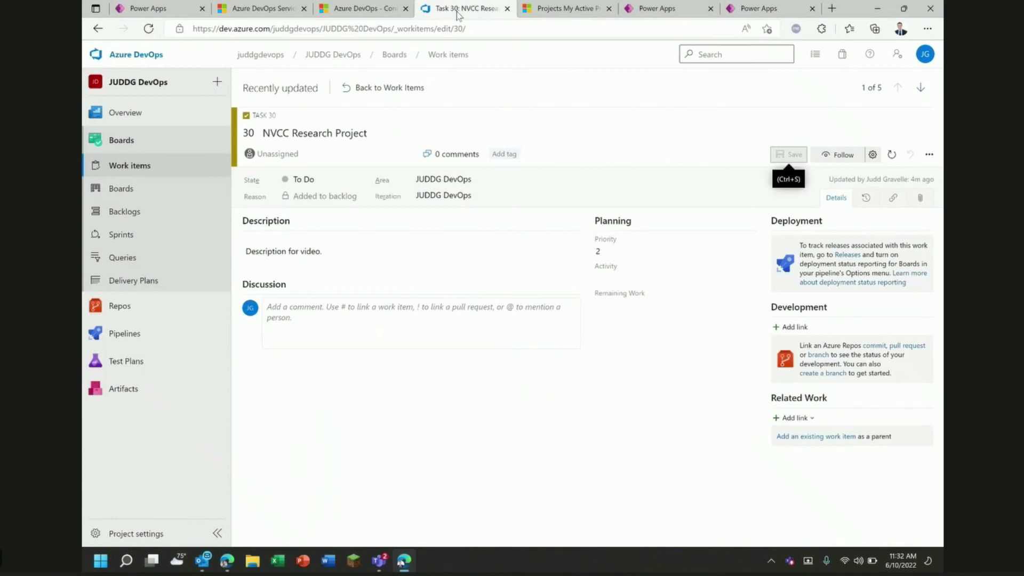
click(135, 55)
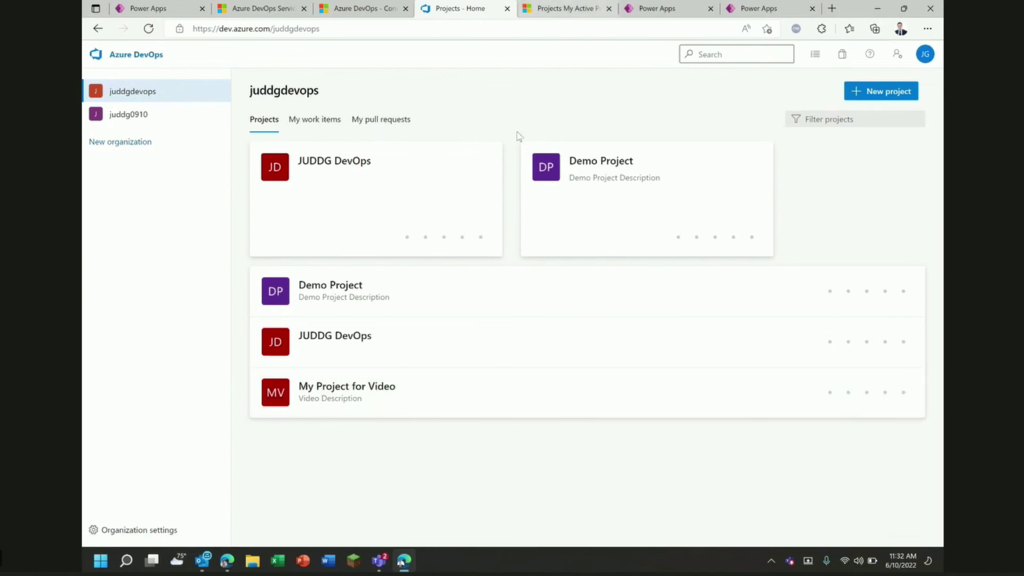
click(570, 10)
click(287, 186)
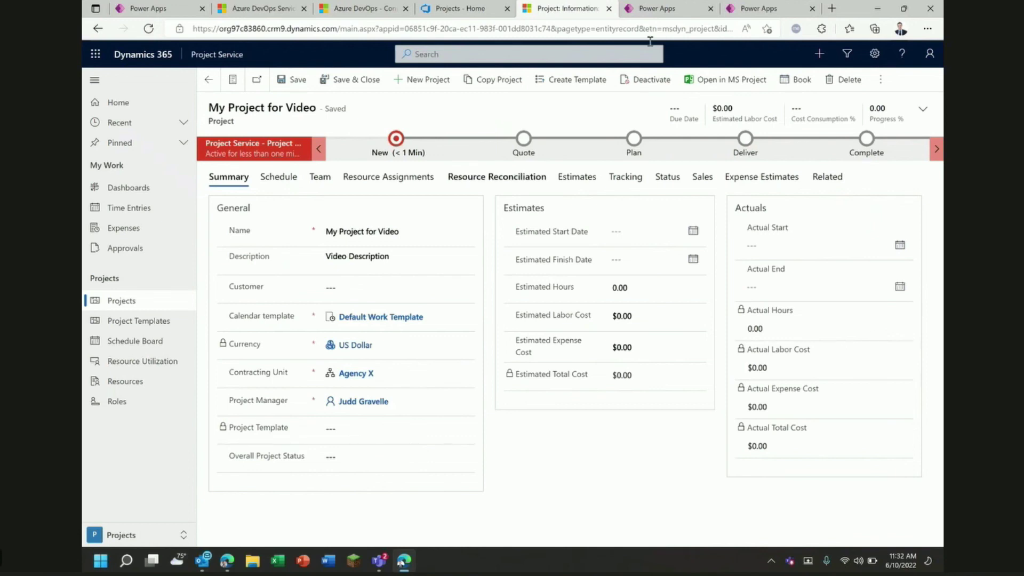
Step: Go back to the Create New DevOps Project from PSA Project flow in the editor
click(757, 10)
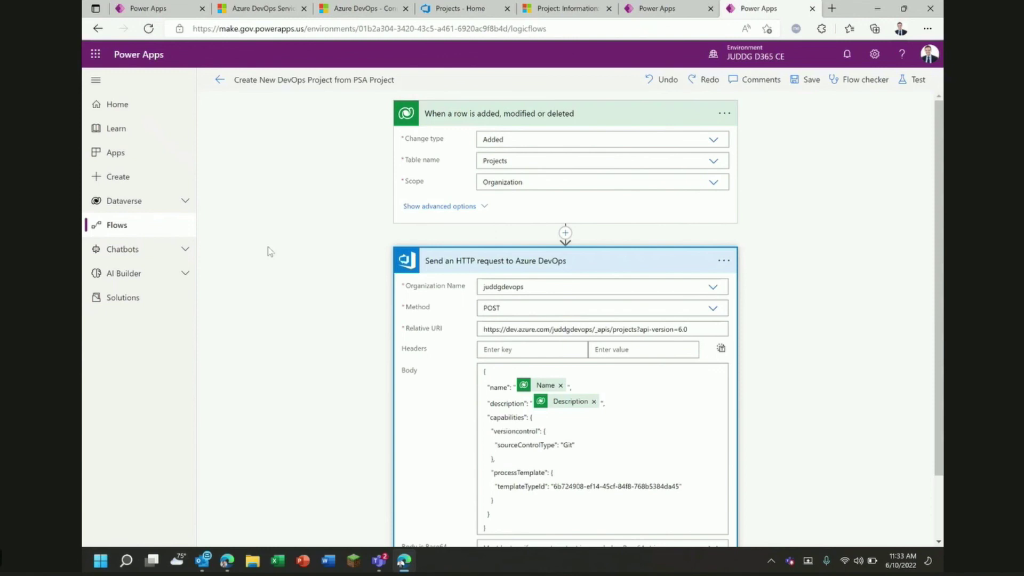
Step: Show the Azure DevOps connector reference article in Microsoft Docs
click(274, 14)
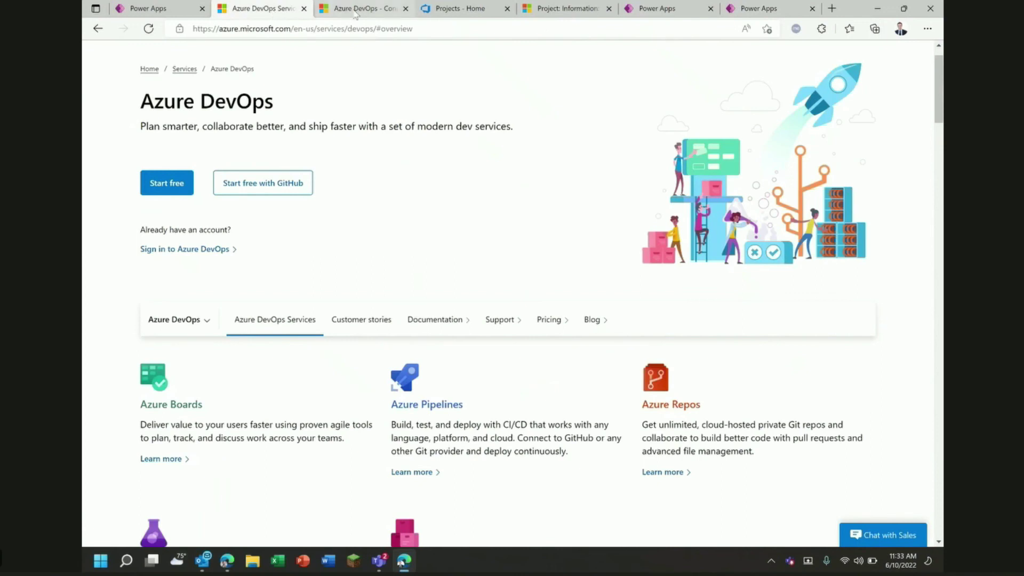
click(356, 10)
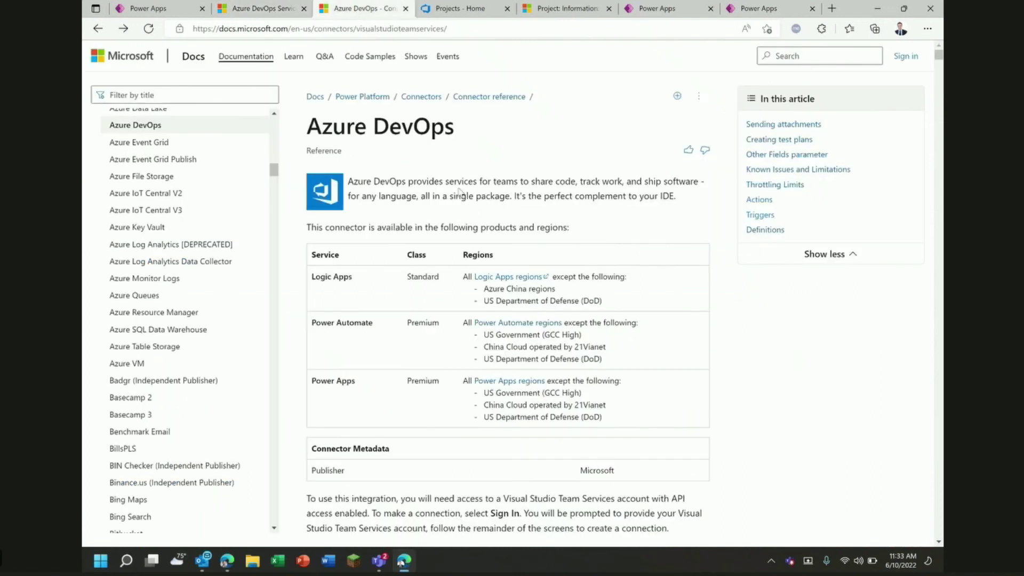